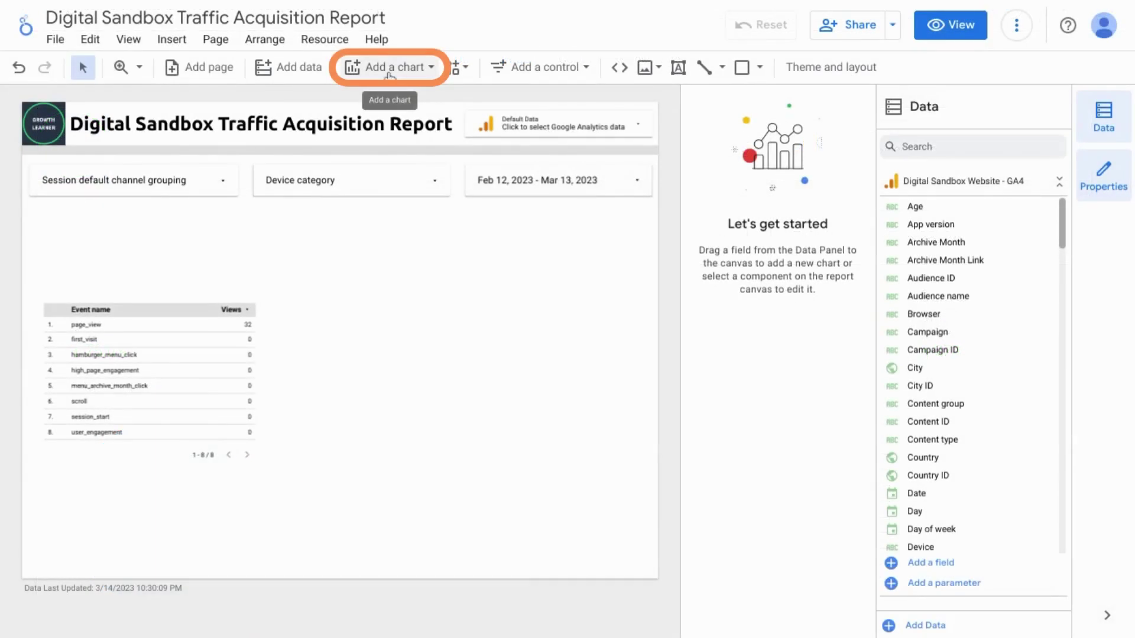
Step: Add a scorecard under the filters showing the New users metric
{"action": "left_click", "coordinate": [389, 70]}
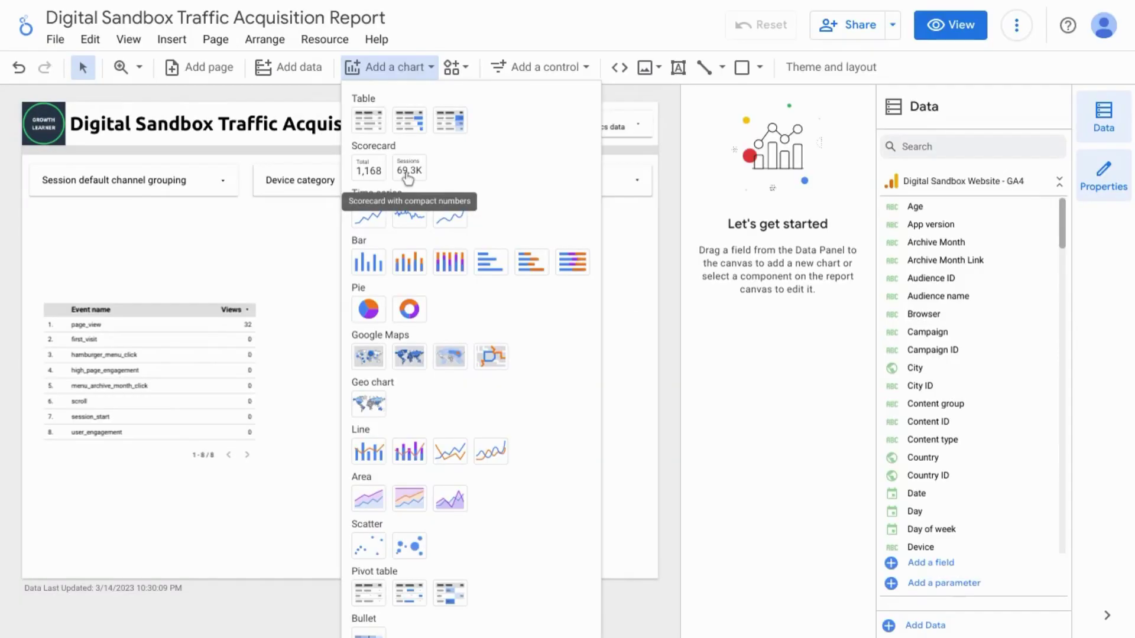
{"action": "left_click", "coordinate": [371, 176]}
{"action": "left_click", "coordinate": [36, 217]}
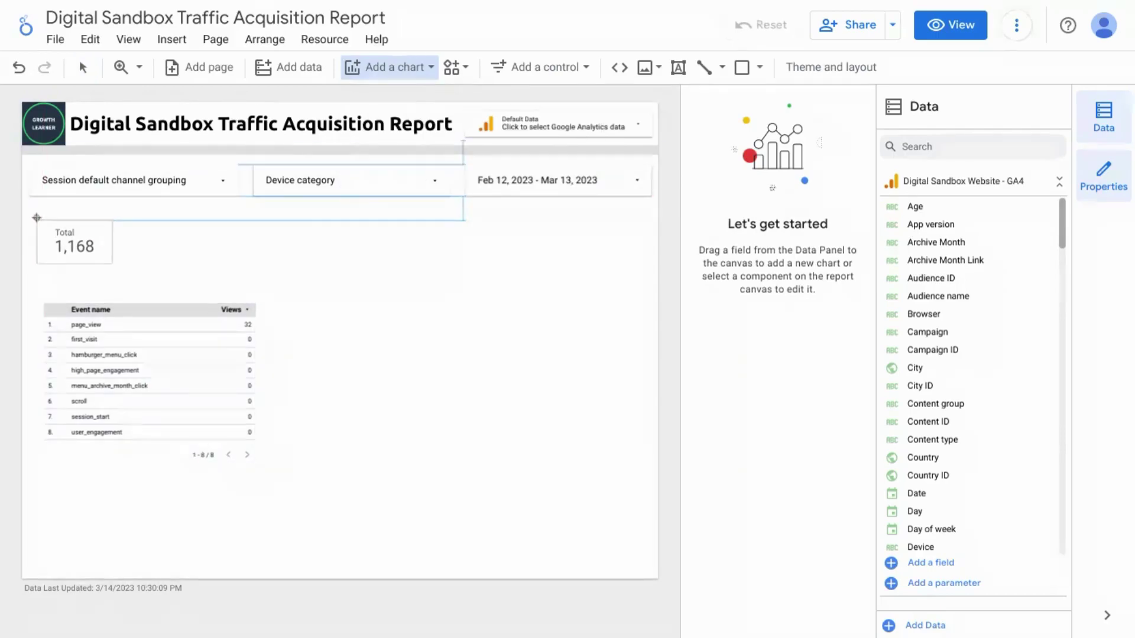
{"action": "mouse_move", "coordinate": [37, 218]}
{"action": "left_mouse_down"}
{"action": "mouse_move", "coordinate": [138, 216]}
{"action": "mouse_move", "coordinate": [220, 242]}
{"action": "mouse_move", "coordinate": [145, 257]}
{"action": "left_mouse_up"}
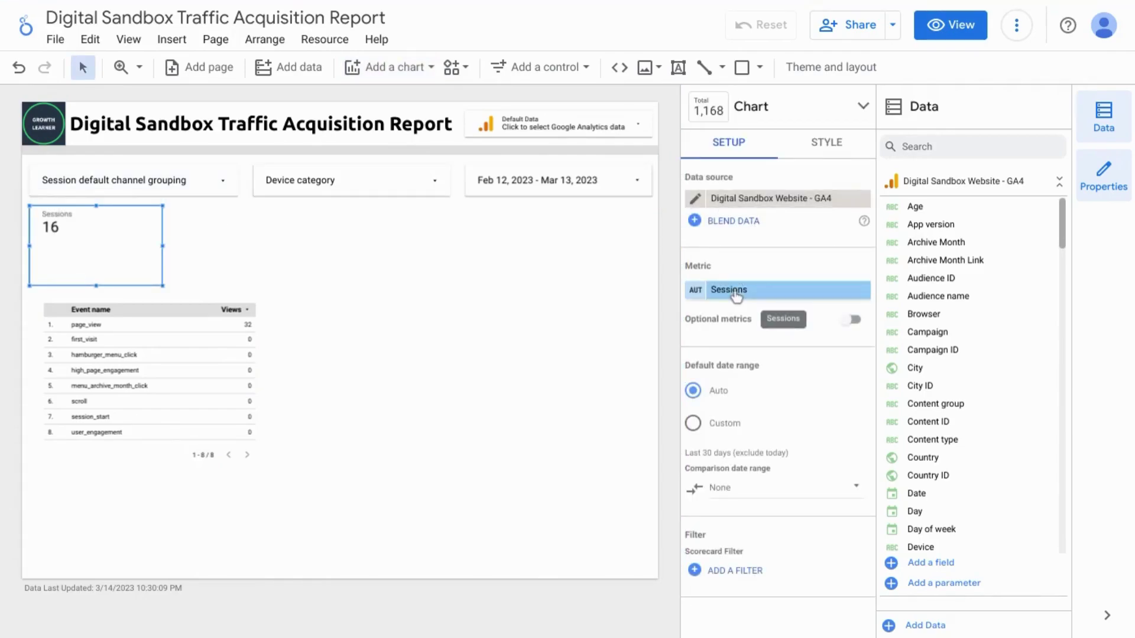
{"action": "left_click", "coordinate": [734, 293]}
{"action": "type", "text": "New Use"}
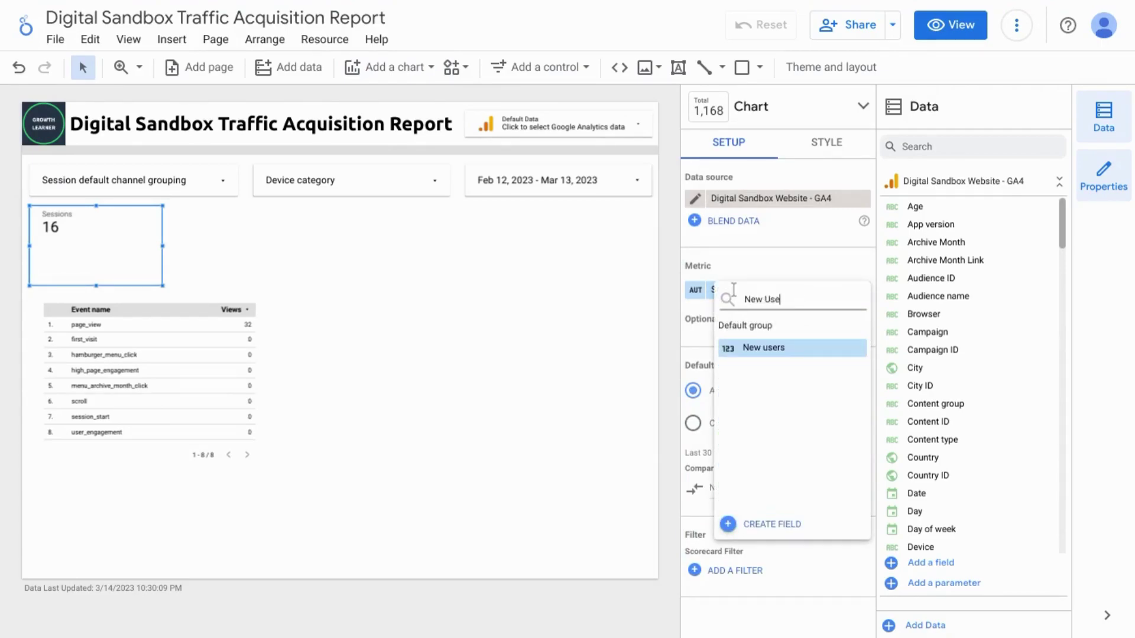
{"action": "left_click", "coordinate": [756, 351]}
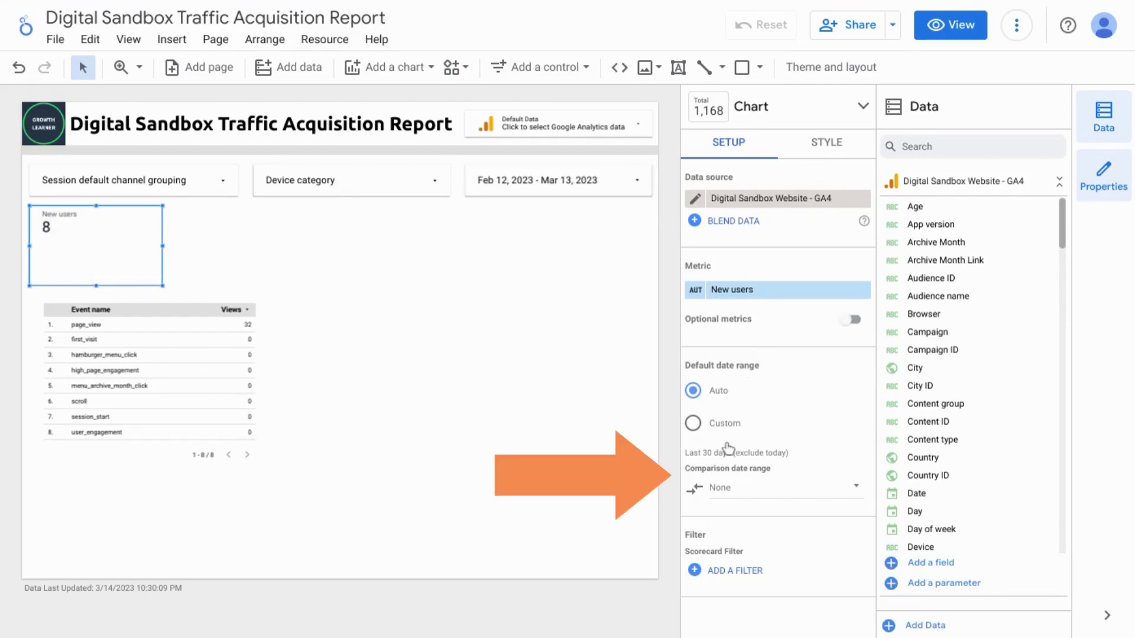
Step: Compare the New users scorecard against the previous year
{"action": "left_click", "coordinate": [740, 486]}
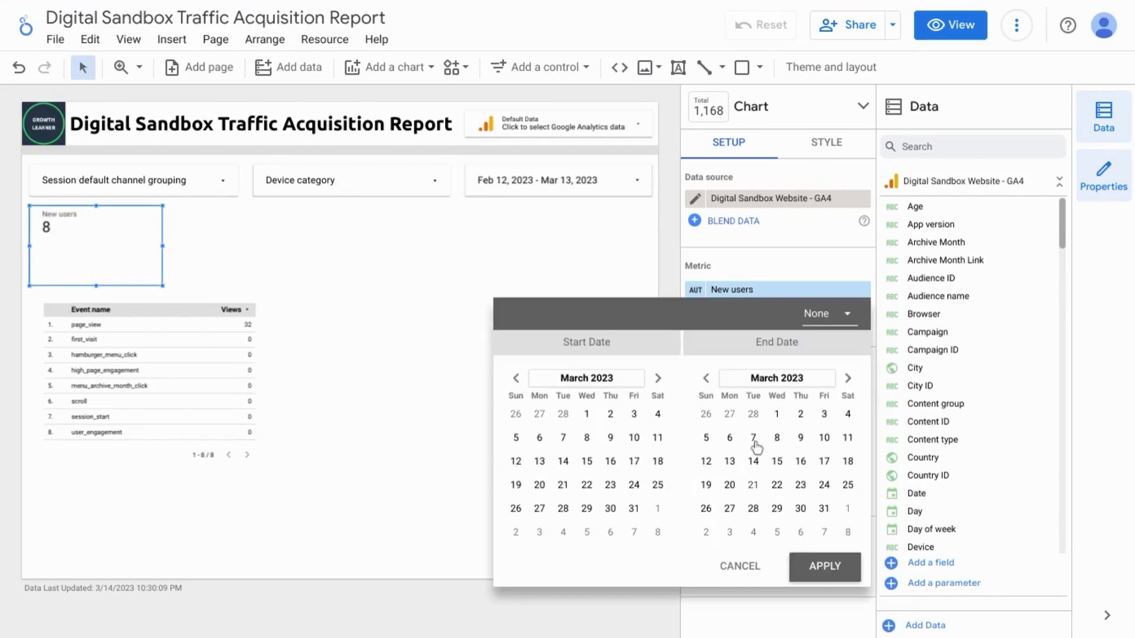
{"action": "left_click", "coordinate": [830, 319]}
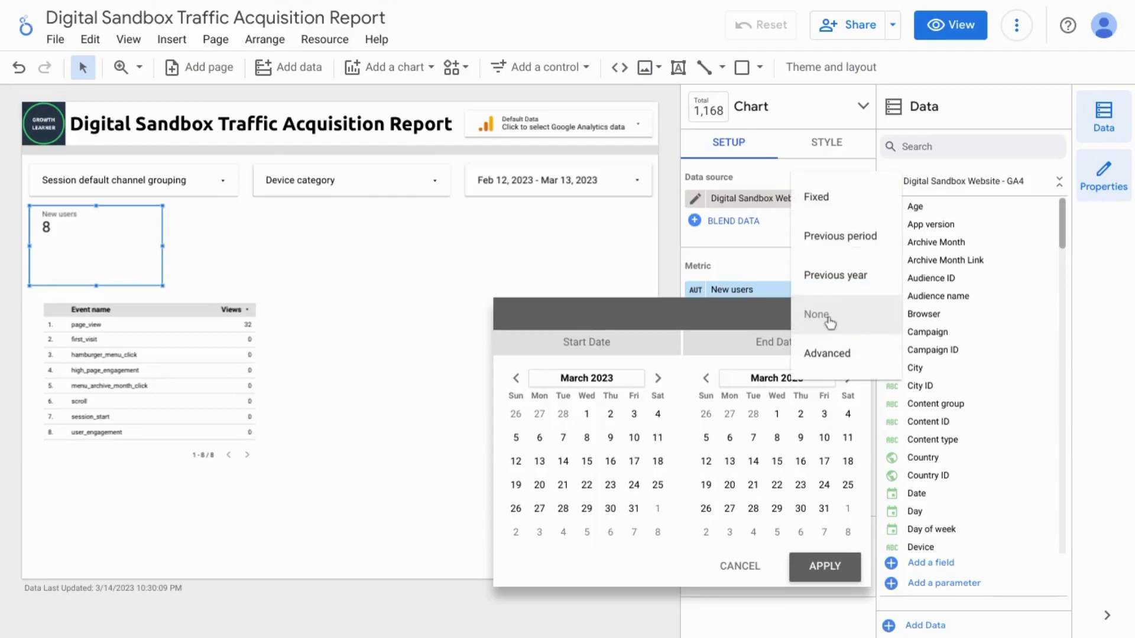
{"action": "left_click", "coordinate": [833, 278]}
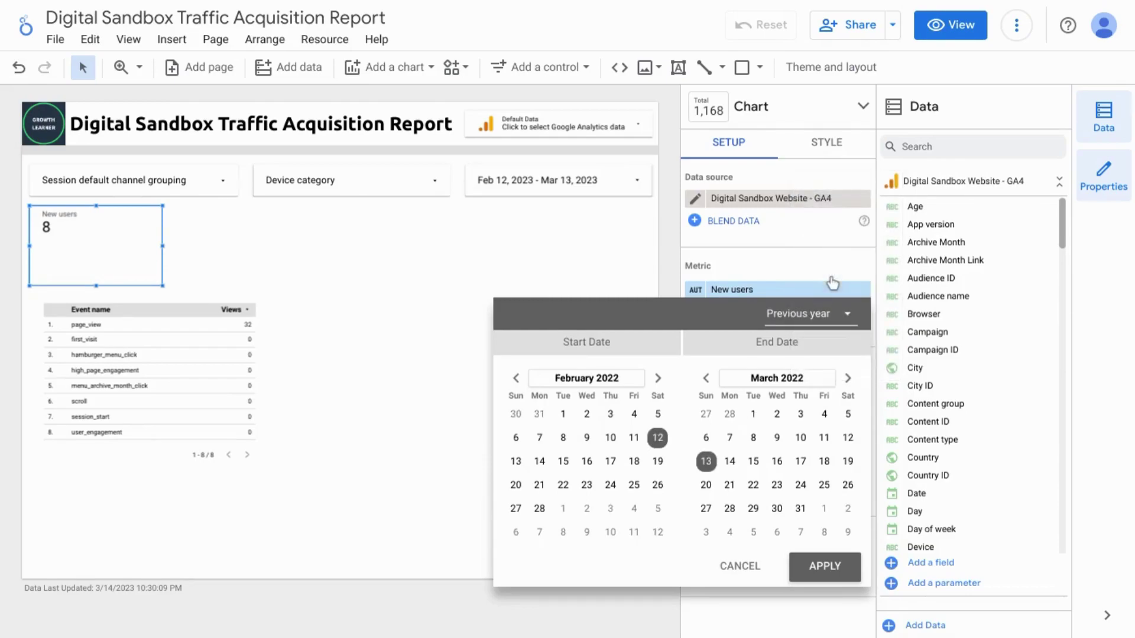
{"action": "left_click", "coordinate": [825, 566]}
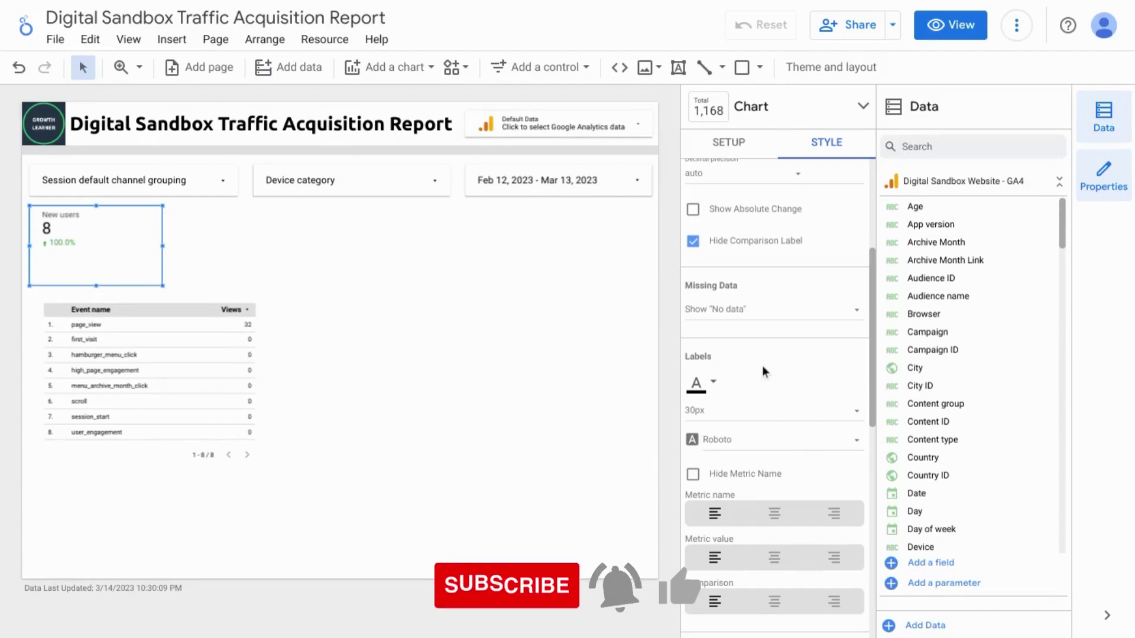
Step: Set the scorecard label font size to 36px, keeping border radius 3
{"action": "scroll", "coordinate": [753, 333], "scroll_direction": "down", "scroll_amount": 1}
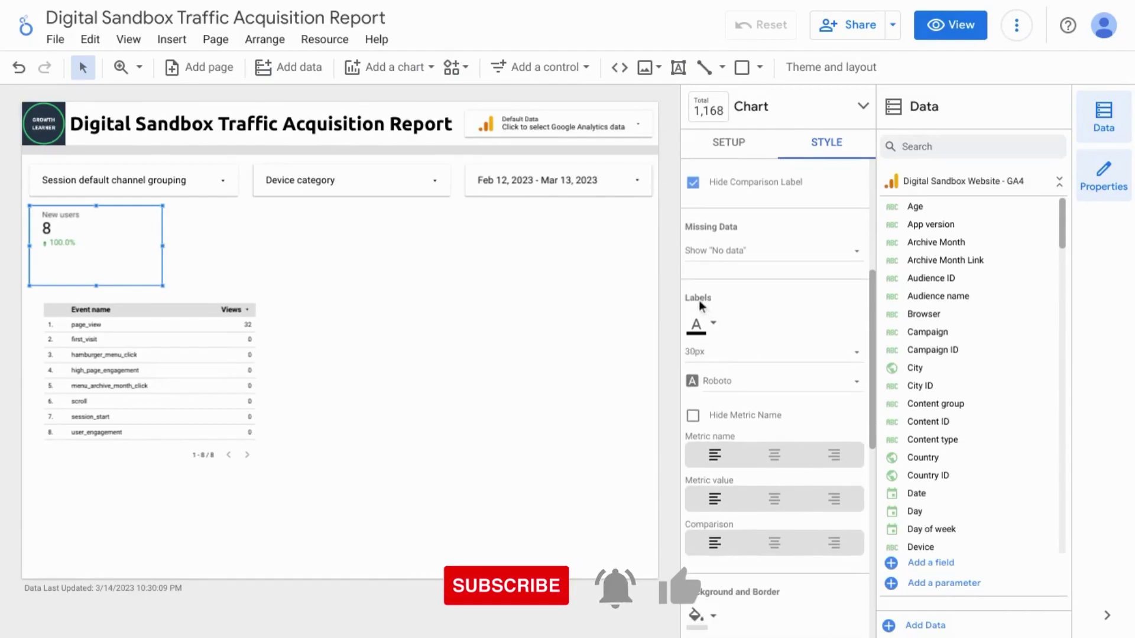
{"action": "left_click", "coordinate": [736, 360]}
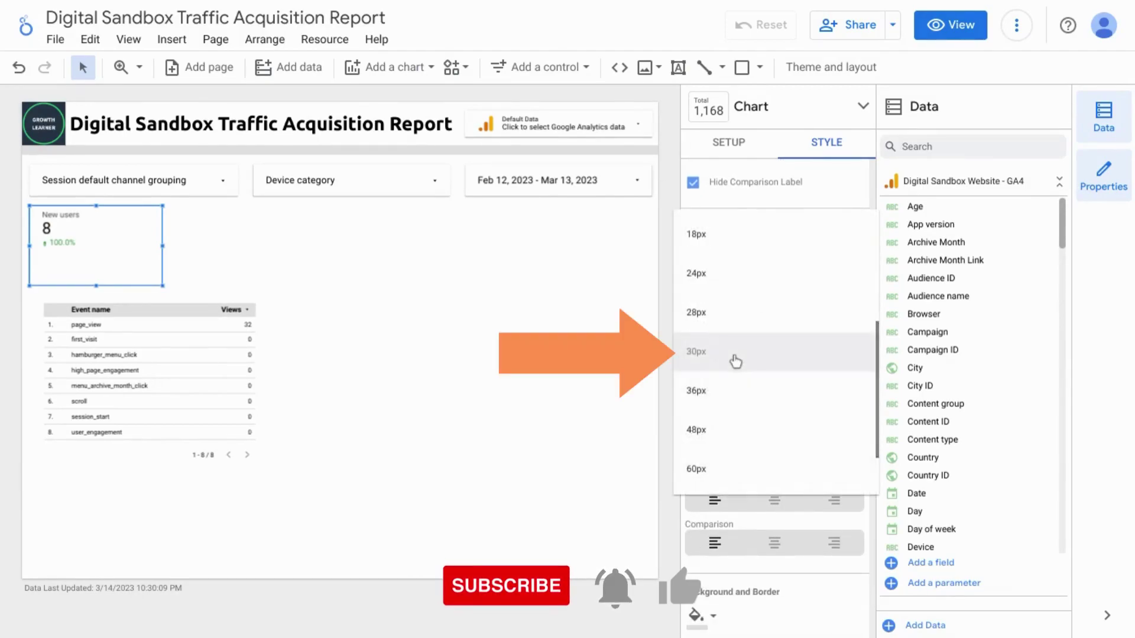
{"action": "left_click", "coordinate": [725, 396]}
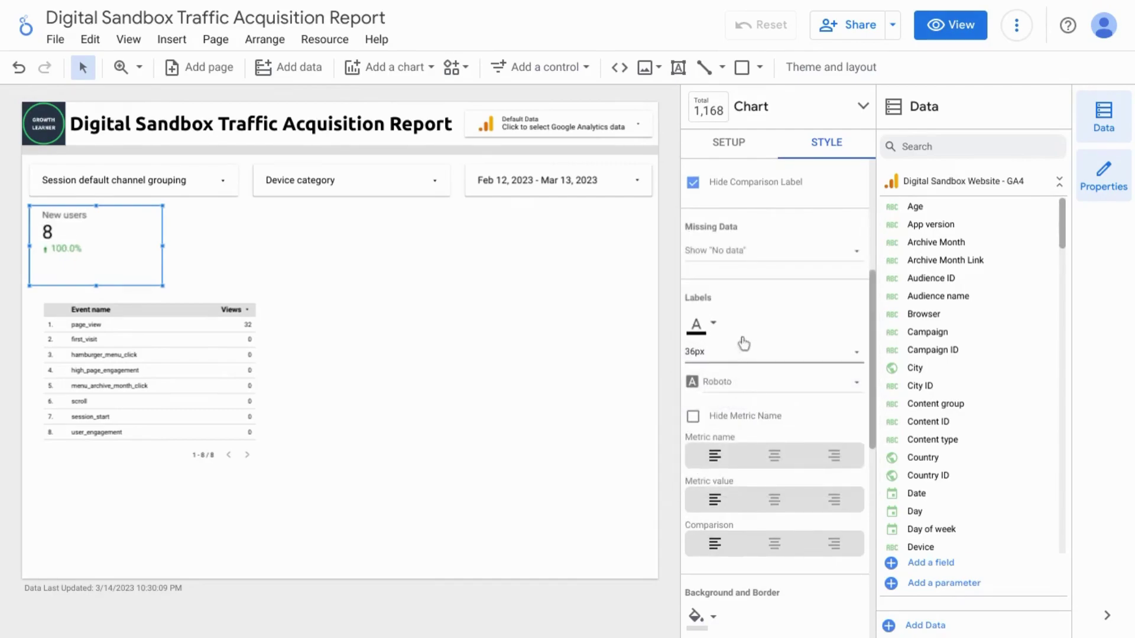
{"action": "scroll", "coordinate": [745, 331], "scroll_direction": "down", "scroll_amount": 5}
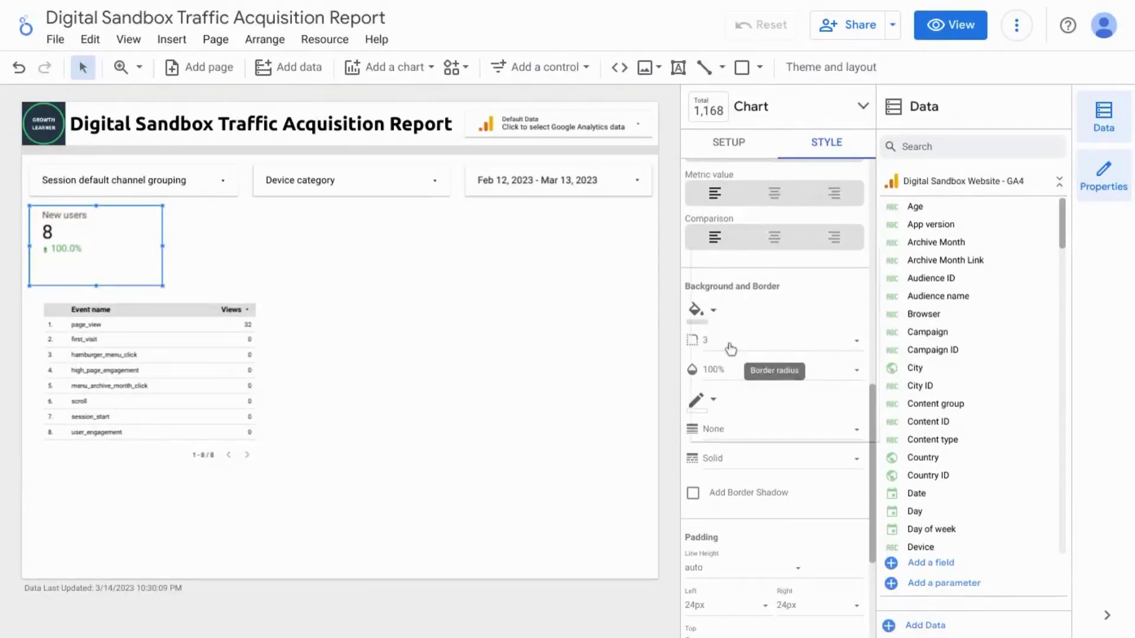
{"action": "left_click", "coordinate": [731, 349]}
{"action": "left_click", "coordinate": [735, 349]}
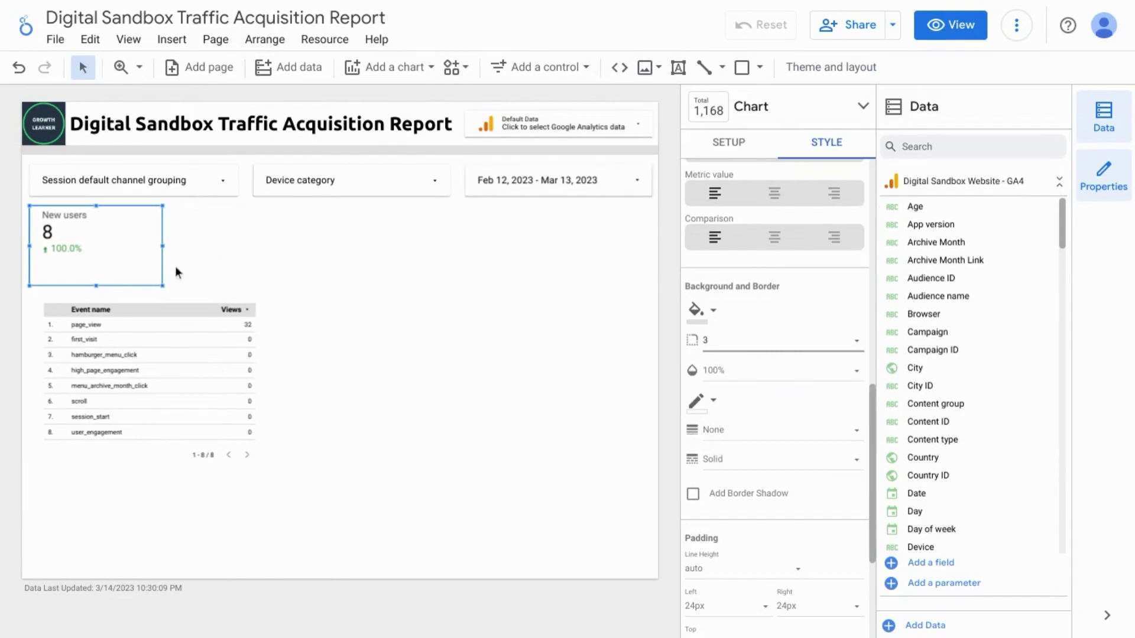
Step: Shrink the New users scorecard and place a duplicate beside it
{"action": "left_click_drag", "start_coordinate": [163, 286], "coordinate": [140, 264]}
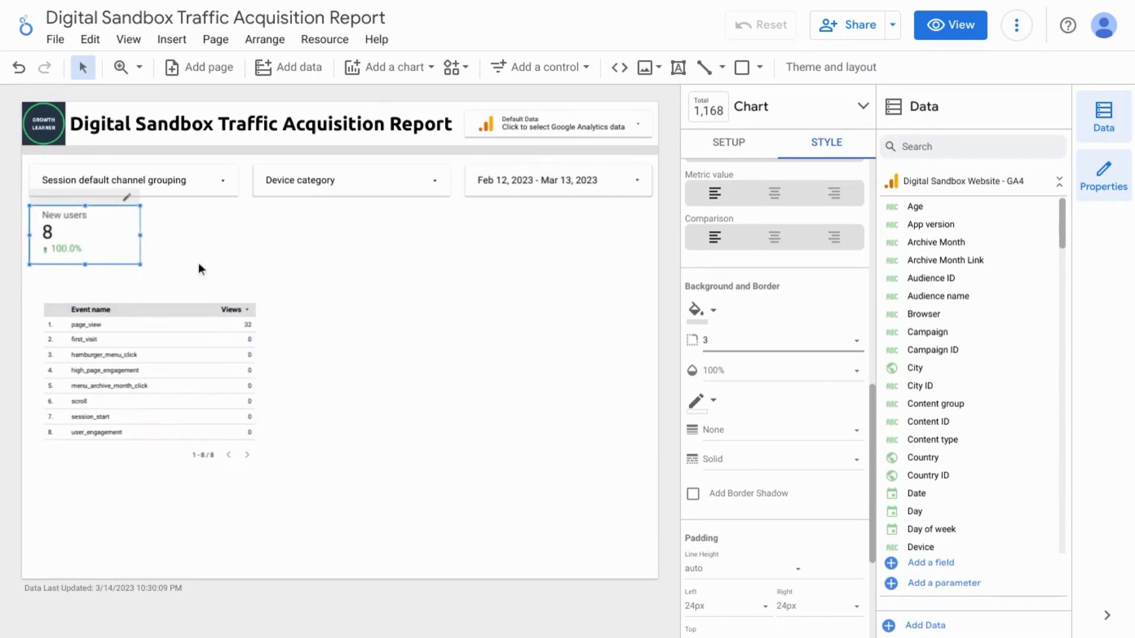
{"action": "key", "text": "ctrl+d"}
{"action": "left_click_drag", "start_coordinate": [126, 240], "coordinate": [238, 230]}
Step: Change the copied scorecard's metric to Sessions
{"action": "left_click", "coordinate": [733, 146]}
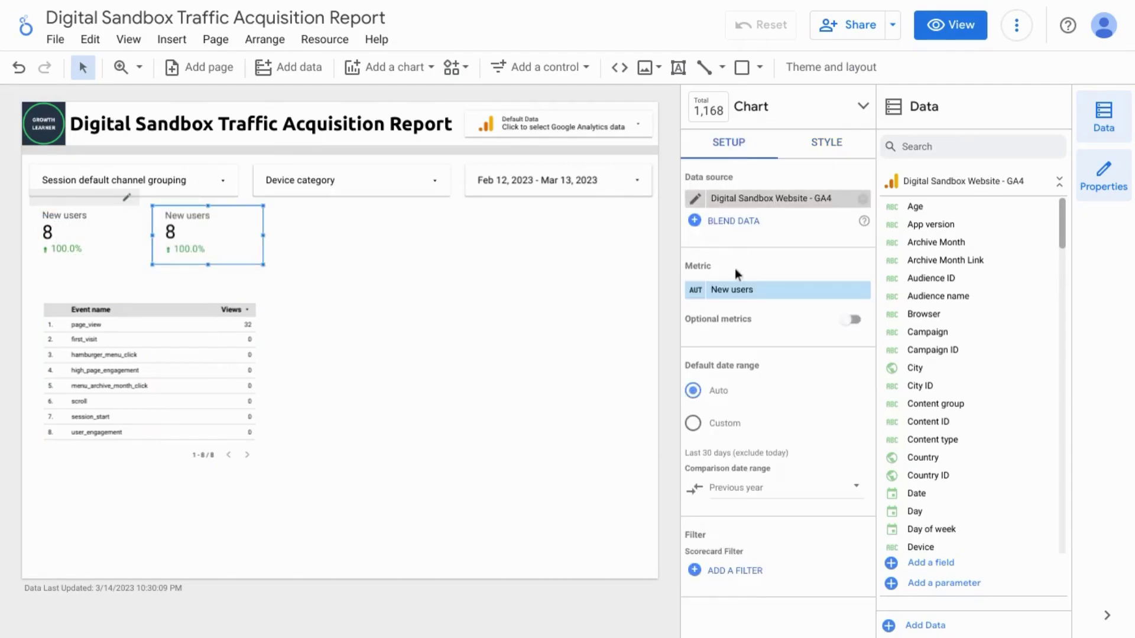
{"action": "left_click", "coordinate": [807, 290]}
{"action": "type", "text": "sessions"}
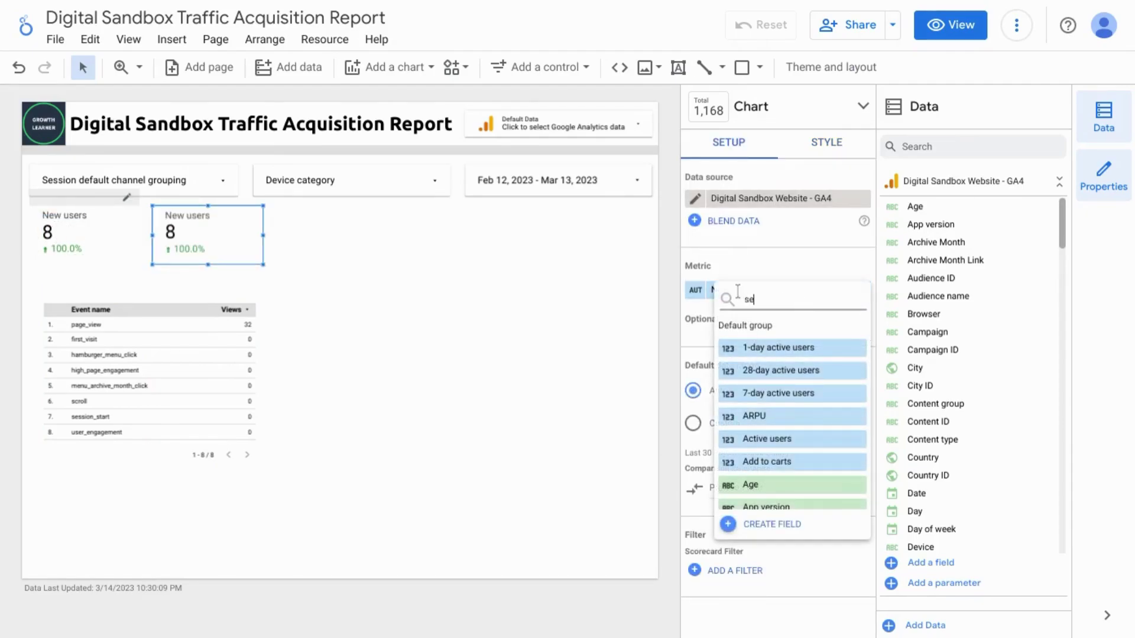
{"action": "left_click", "coordinate": [763, 370]}
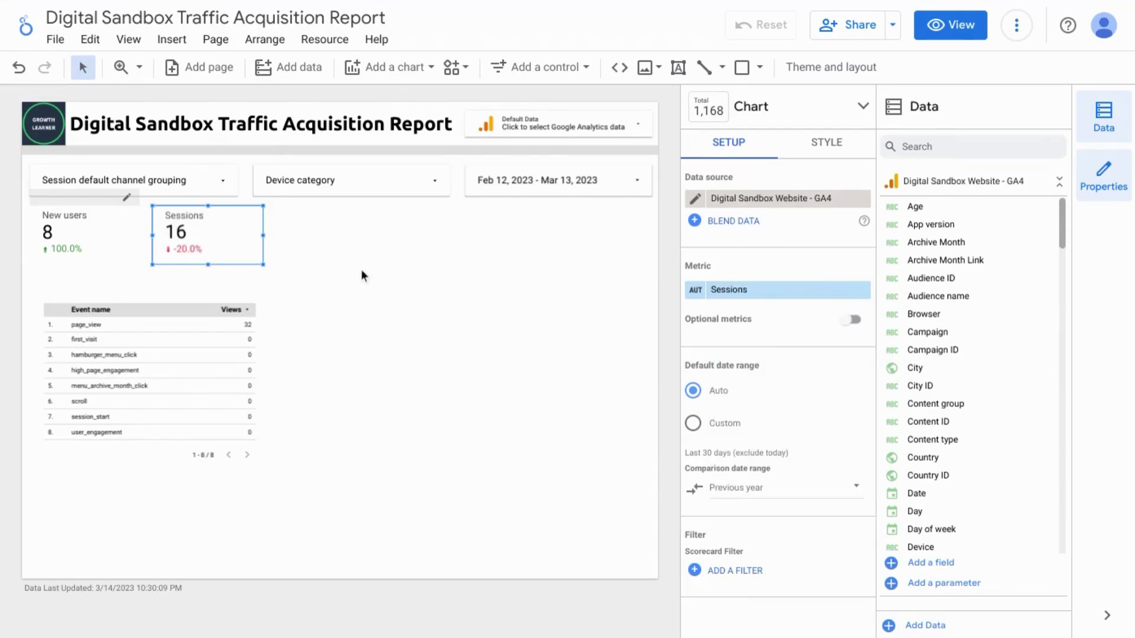
Step: Make a new copy show Engagement rate at 1 decimal, then duplicate it rightward
{"action": "left_click_drag", "start_coordinate": [246, 235], "coordinate": [340, 233]}
{"action": "left_click", "coordinate": [739, 289]}
{"action": "type", "text": "engagem"}
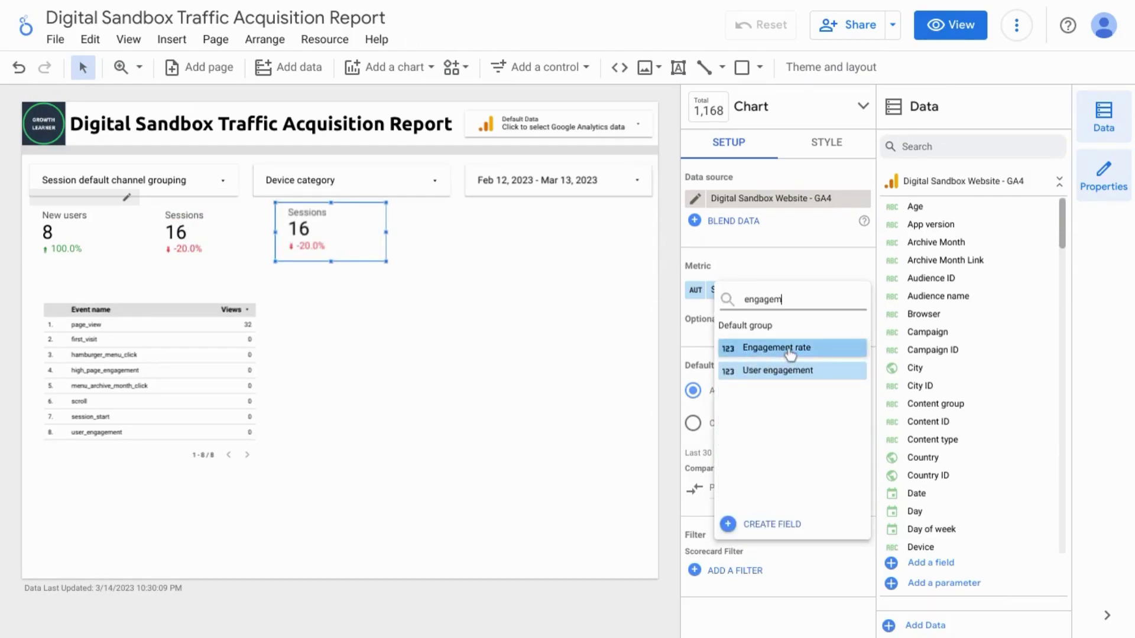
{"action": "left_click", "coordinate": [789, 350]}
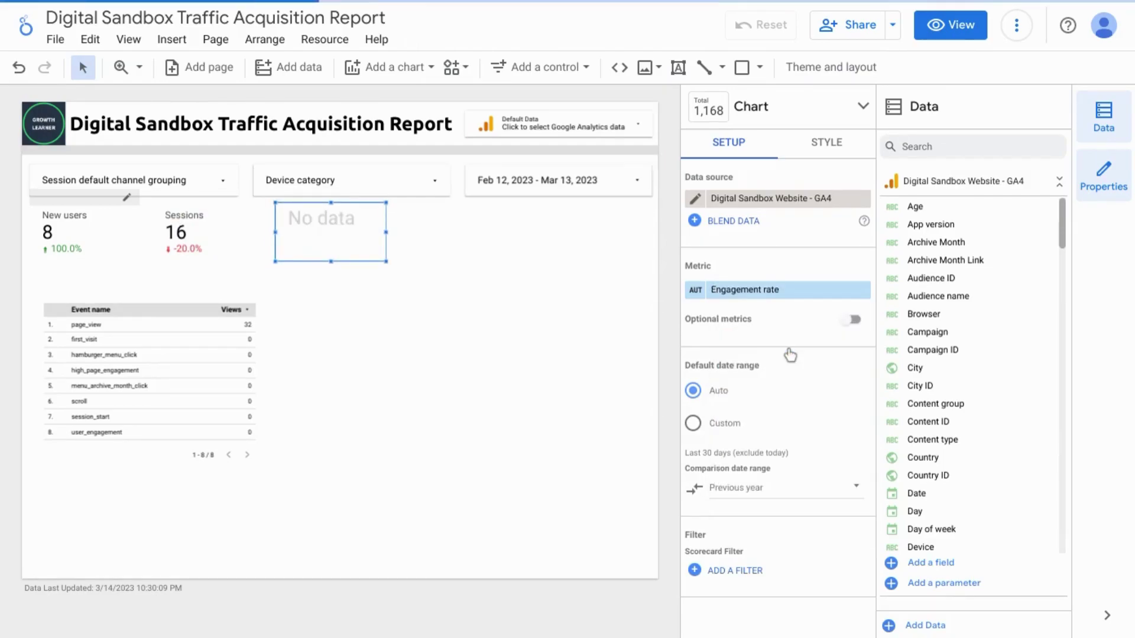
{"action": "left_click", "coordinate": [816, 151]}
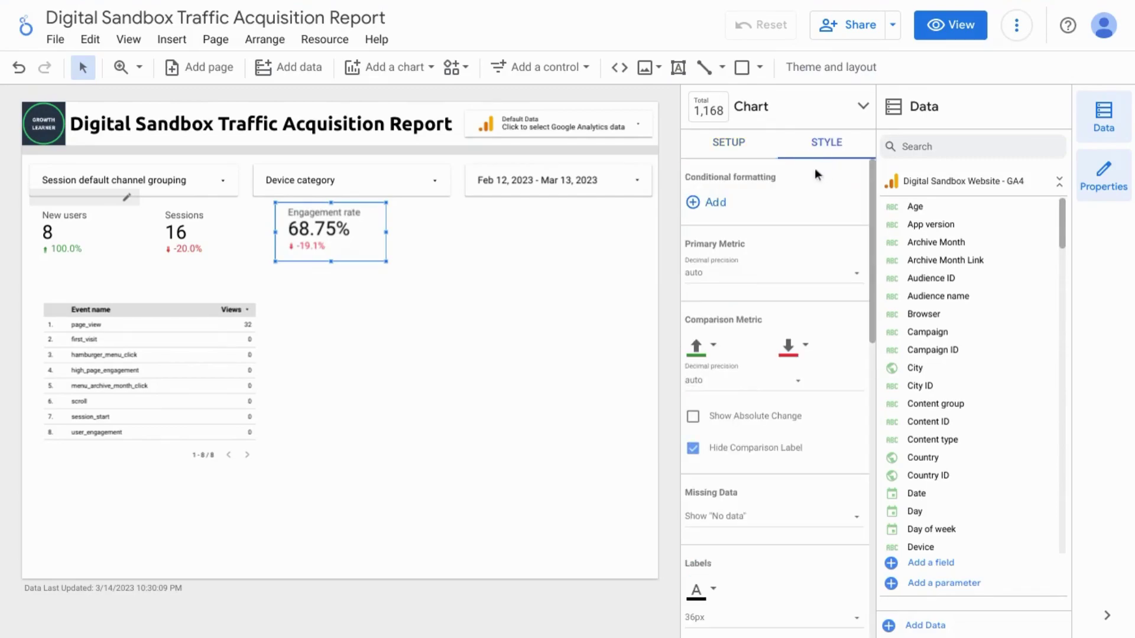
{"action": "left_click", "coordinate": [726, 280]}
{"action": "left_click", "coordinate": [701, 360]}
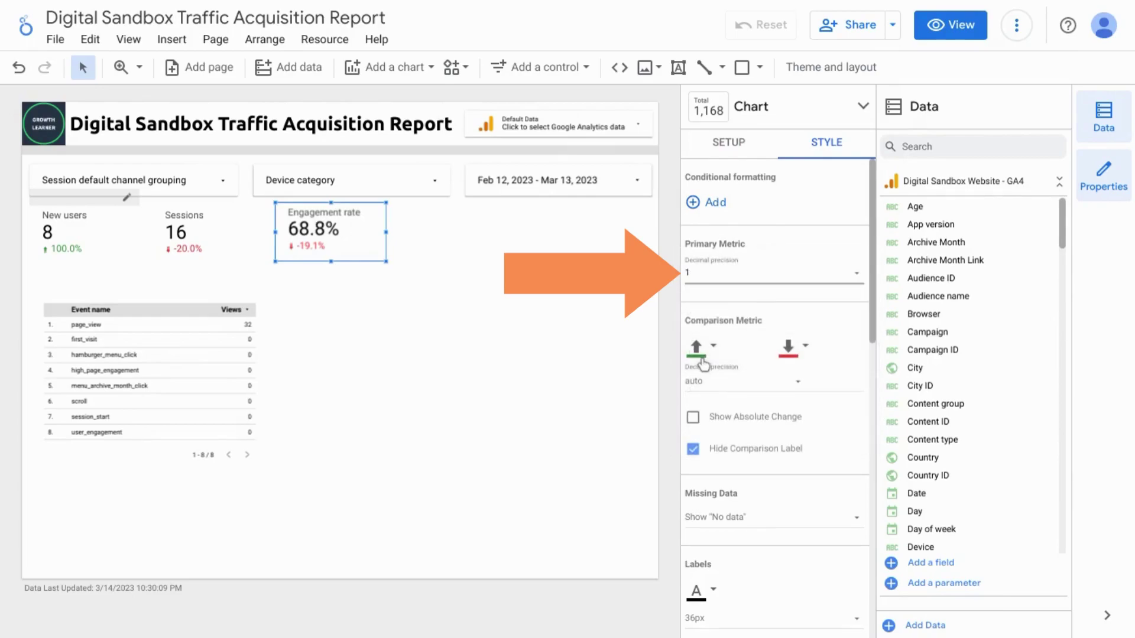
{"action": "left_click_drag", "start_coordinate": [372, 225], "coordinate": [486, 221]}
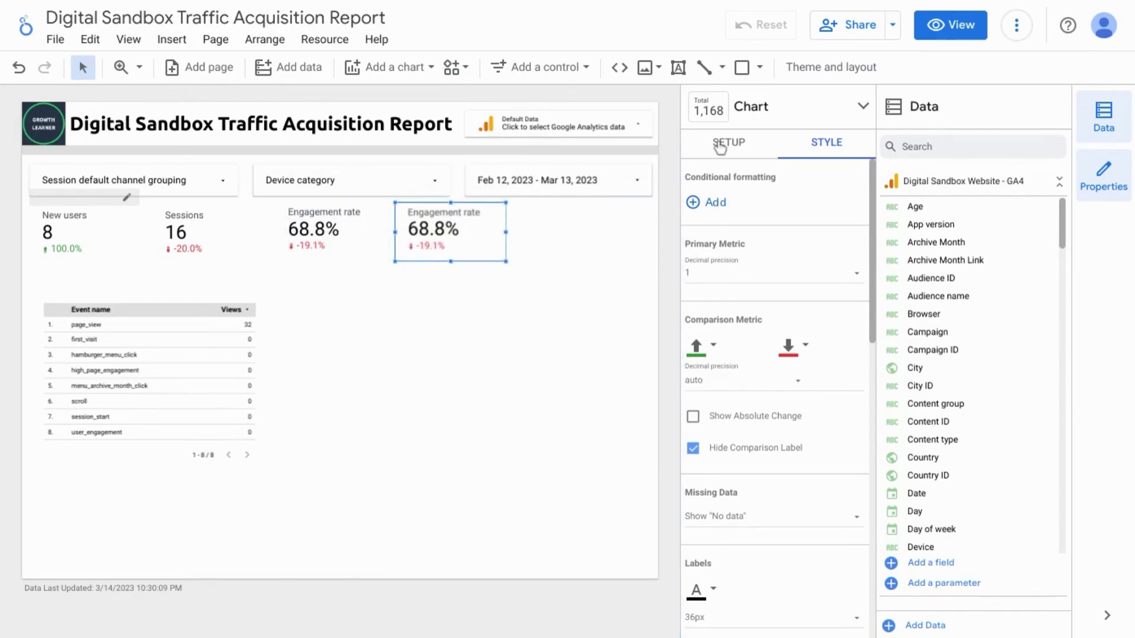
Step: Set the newest scorecard to Conversions with decimal precision left on auto
{"action": "left_click", "coordinate": [719, 143]}
{"action": "left_click", "coordinate": [745, 288]}
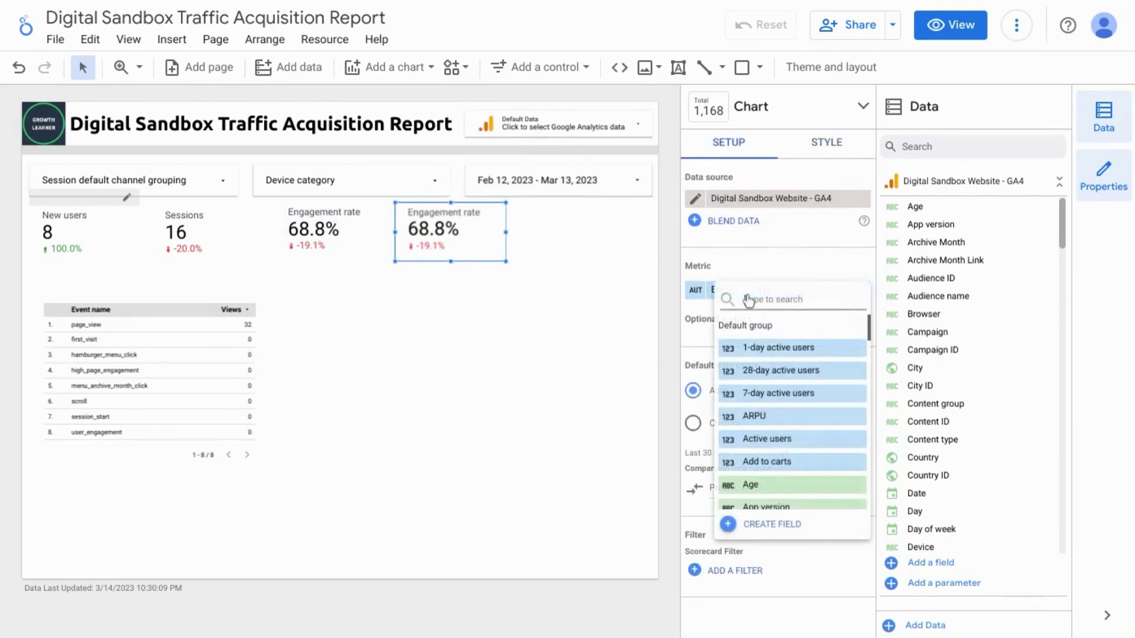
{"action": "type", "text": "conver"}
{"action": "left_click", "coordinate": [747, 350]}
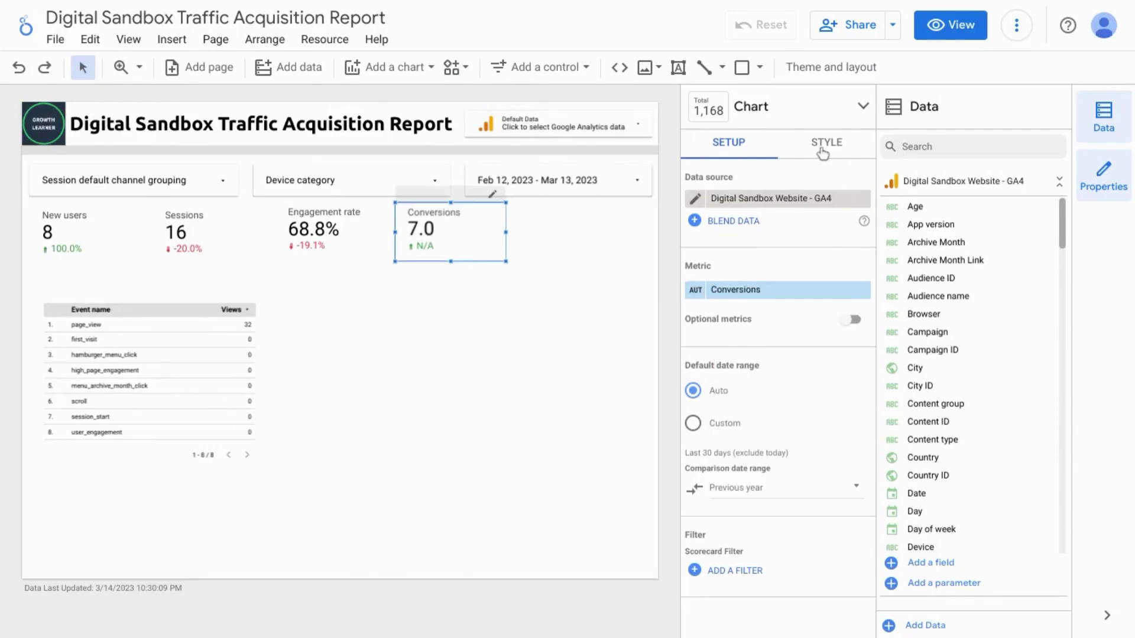
{"action": "left_click", "coordinate": [826, 151]}
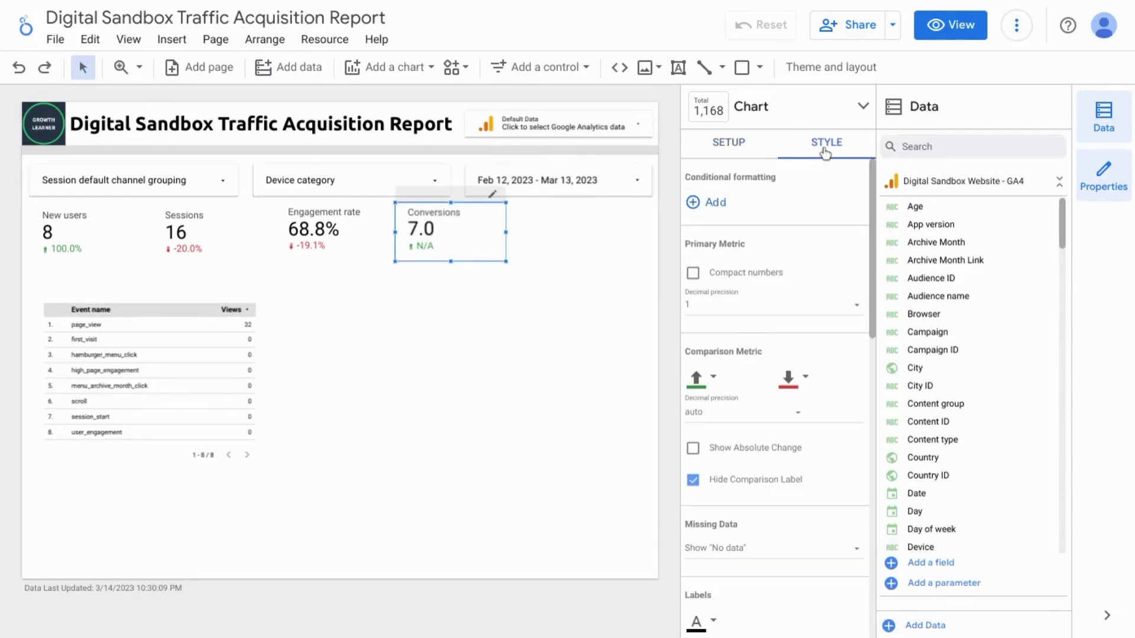
{"action": "left_click", "coordinate": [729, 313]}
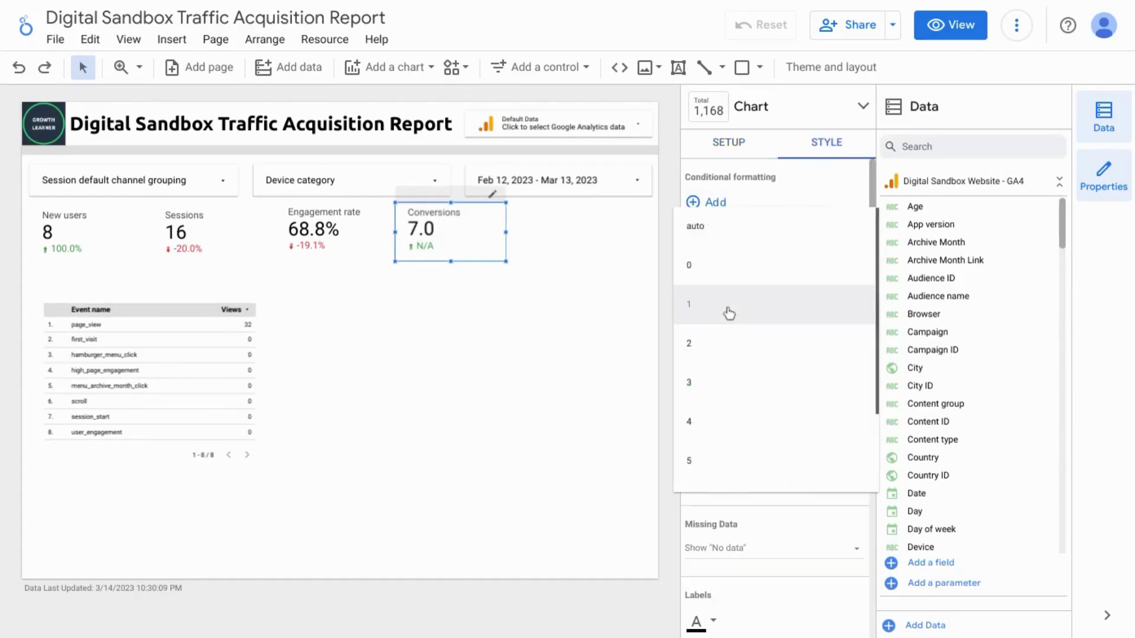
{"action": "left_click", "coordinate": [714, 231]}
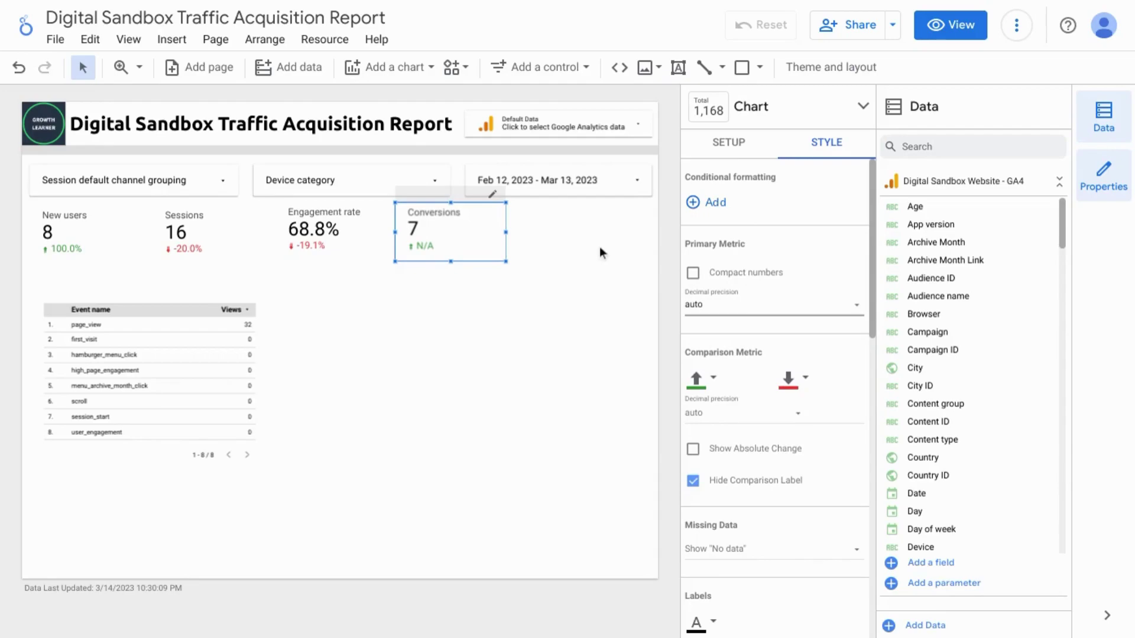
Step: Keep Conversions as the metric and add the Sessions scorecard to the selection
{"action": "left_click", "coordinate": [728, 144]}
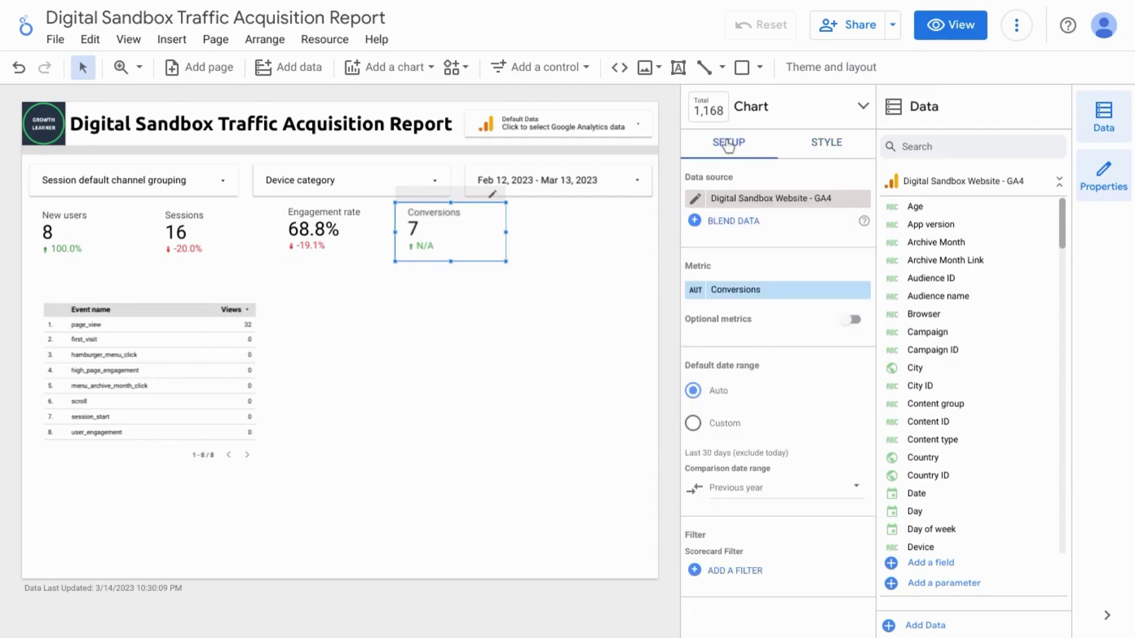
{"action": "left_click", "coordinate": [765, 291]}
{"action": "type", "text": "conversion"}
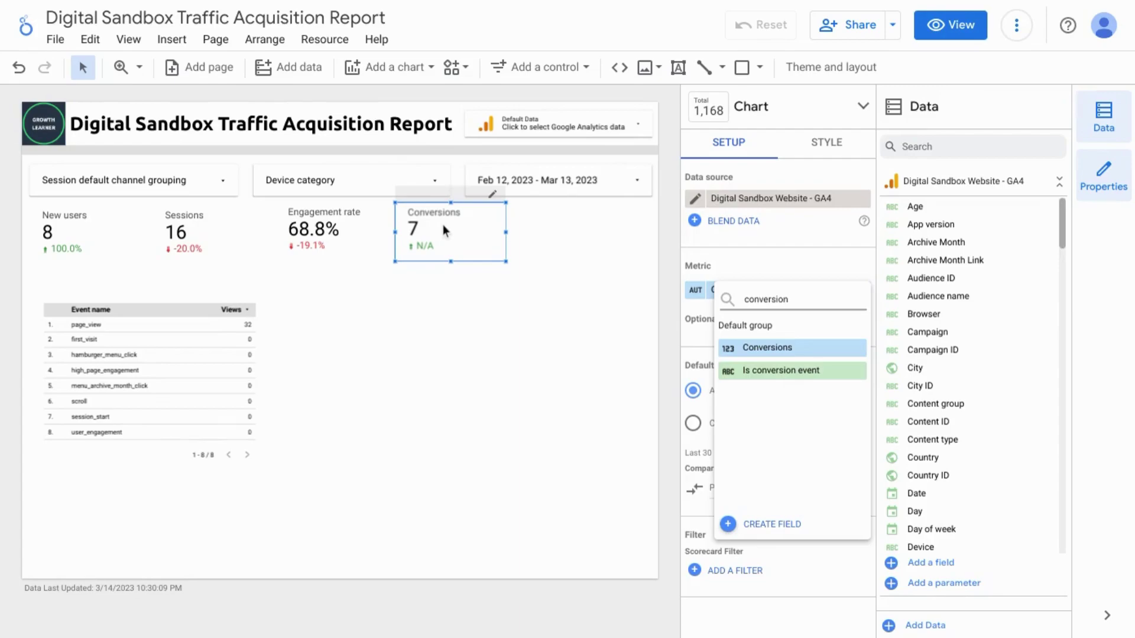
{"action": "key", "text": "Return"}
{"action": "left_click", "coordinate": [185, 235], "text": "shift"}
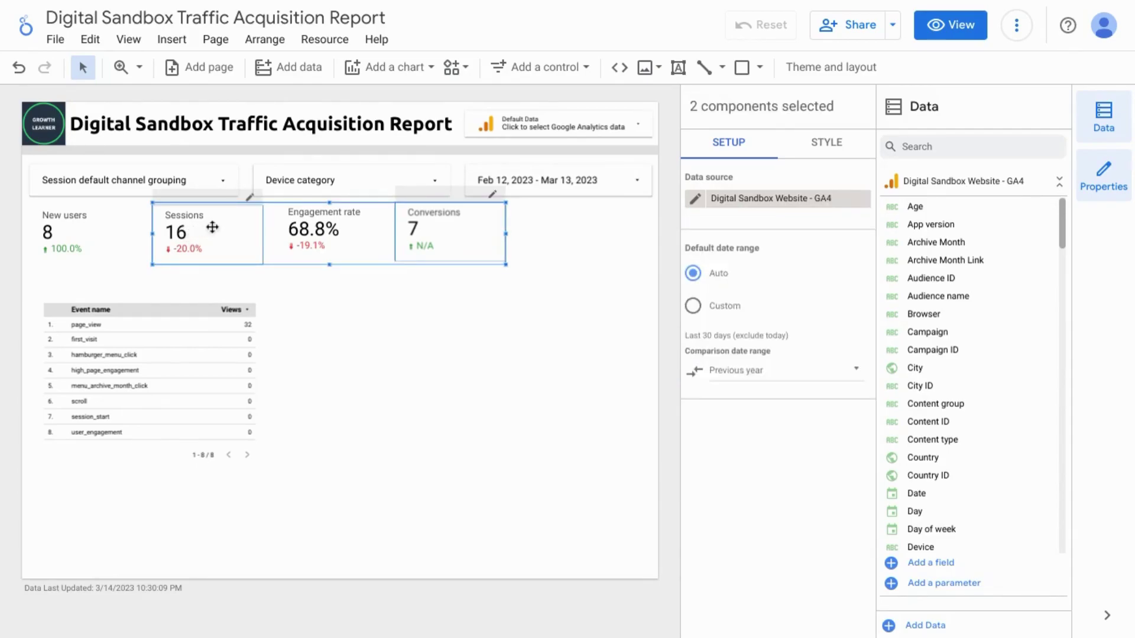
Step: Blend the Sessions and Conversions scorecards into a new scorecard right of Conversions
{"action": "right_click", "coordinate": [212, 227]}
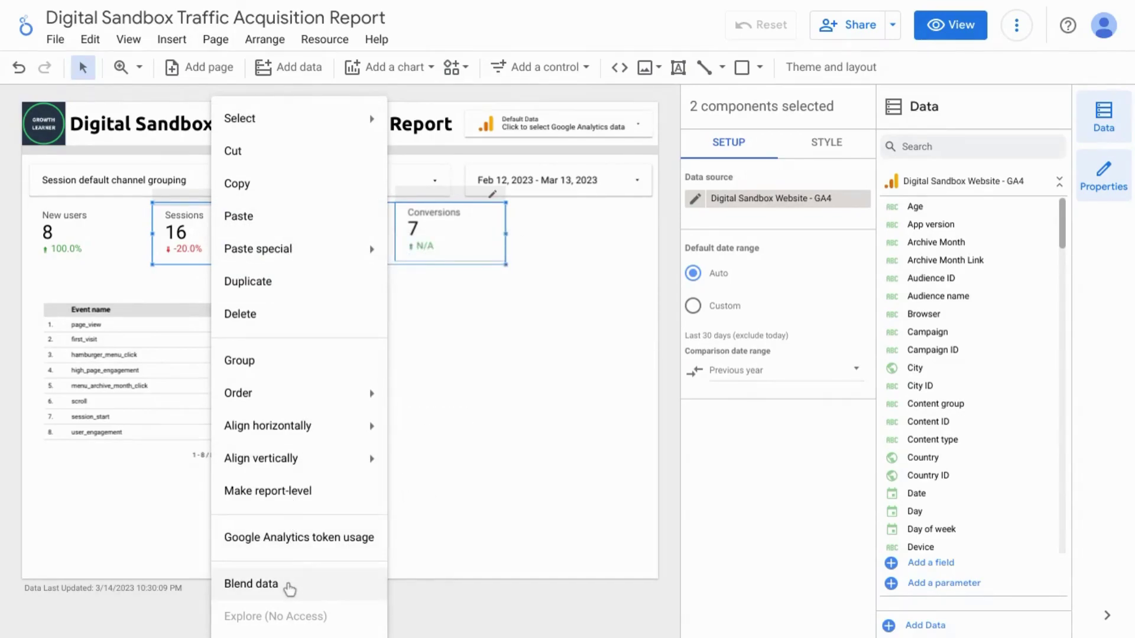
{"action": "left_click", "coordinate": [287, 585]}
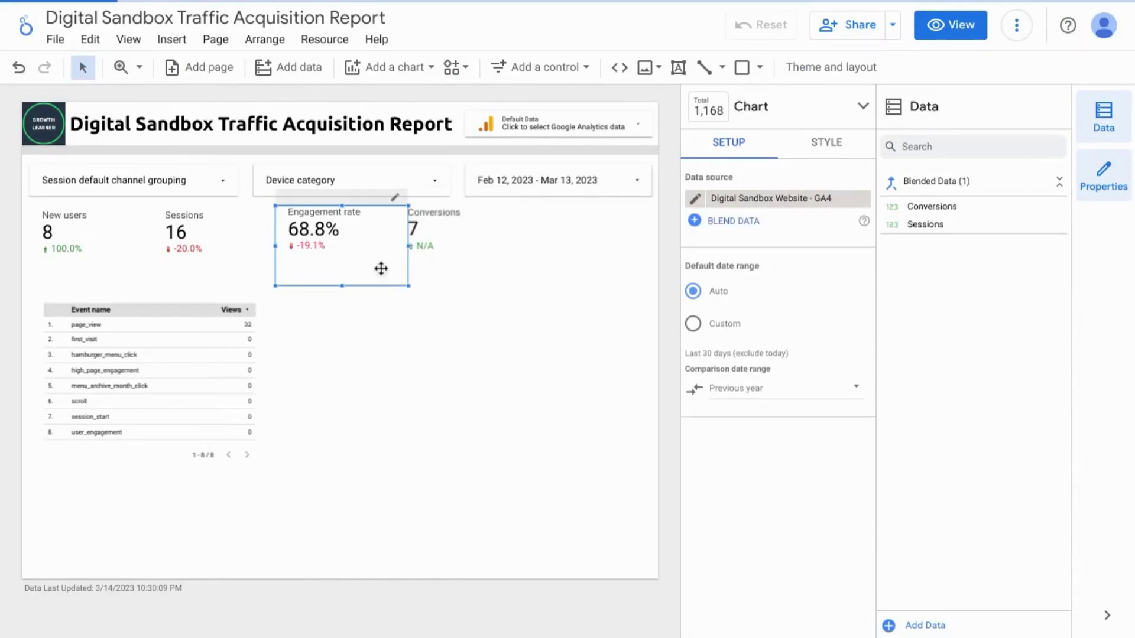
{"action": "left_click_drag", "start_coordinate": [365, 253], "coordinate": [602, 256]}
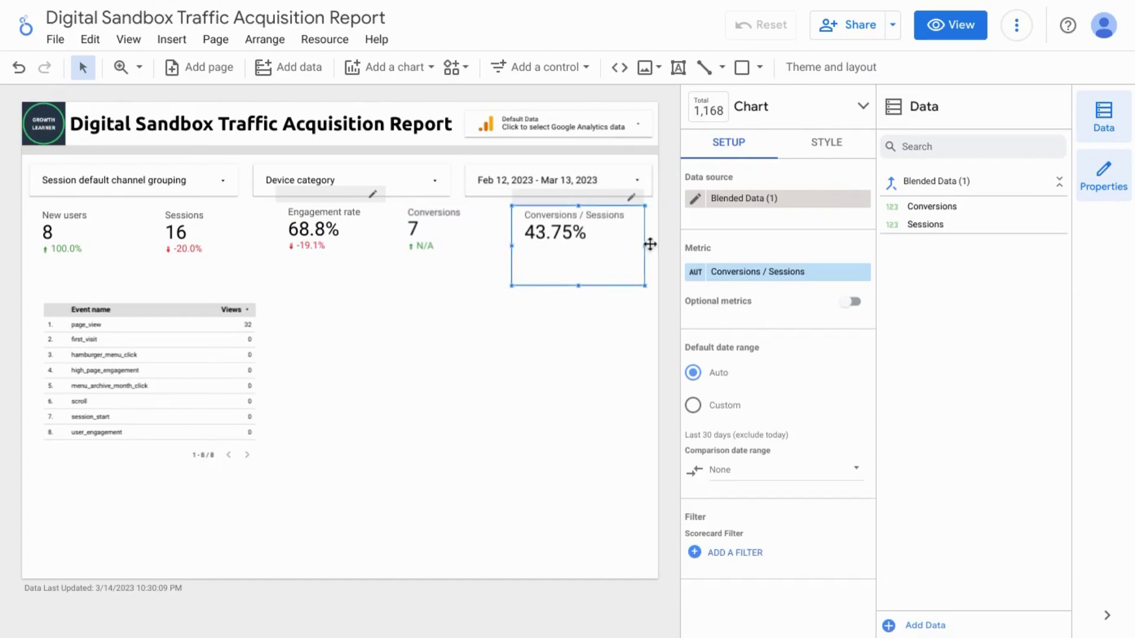
Step: Rename the blended metric from 'Conversions / Sessions' to 'Conversion Rate'
{"action": "left_click", "coordinate": [698, 273]}
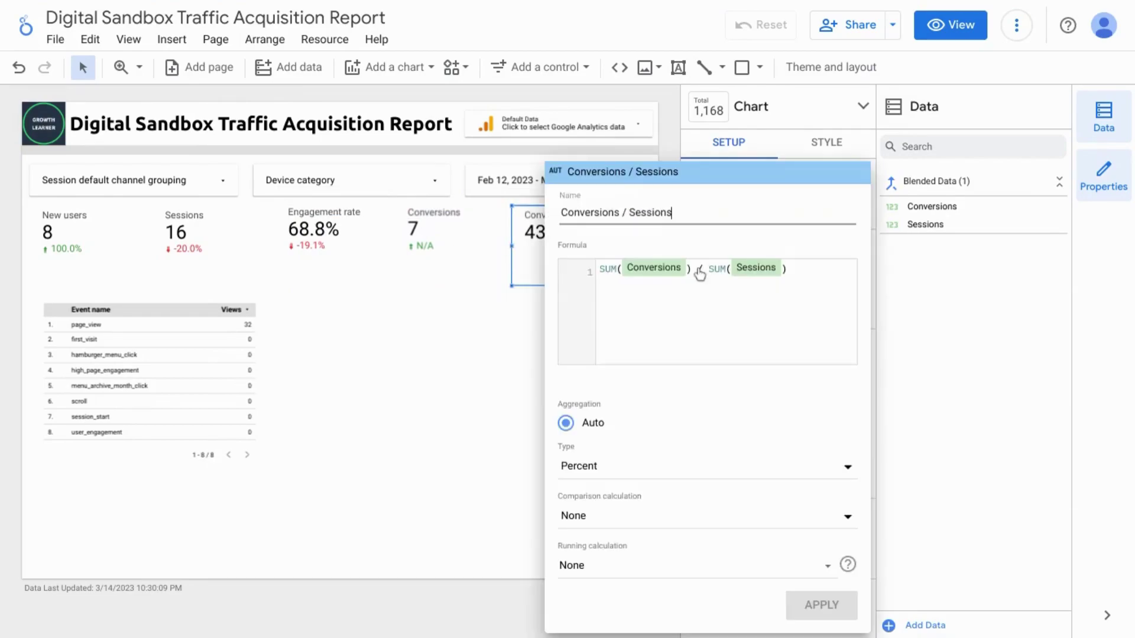
{"action": "triple_click", "coordinate": [655, 212]}
{"action": "key", "text": "End"}
{"action": "key", "text": "ctrl+shift+Left"}
{"action": "key", "text": "ctrl+shift+Left"}
{"action": "key", "text": "BackSpace"}
{"action": "key", "text": "BackSpace"}
{"action": "key", "text": "BackSpace"}
{"action": "type", "text": "Rate"}
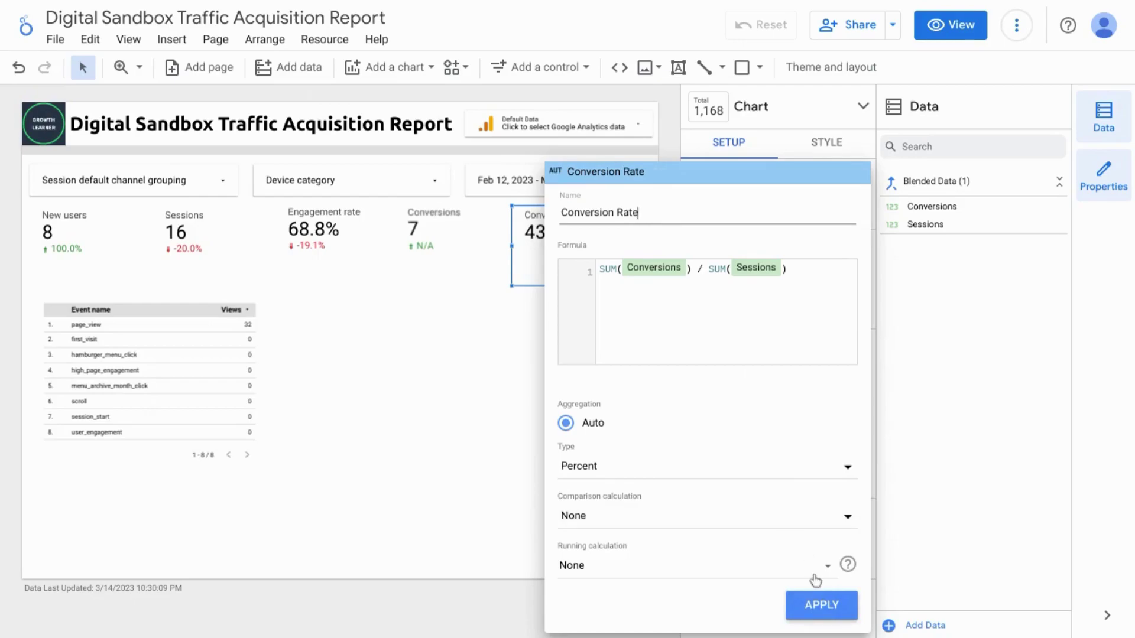
{"action": "left_click", "coordinate": [823, 609]}
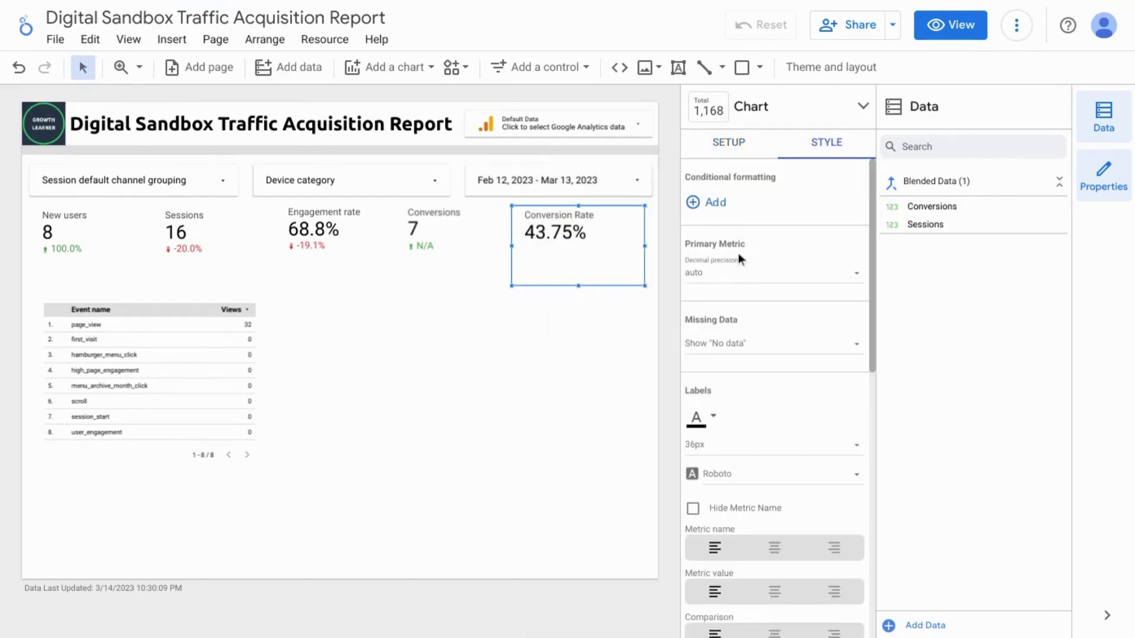
Step: Give Conversion Rate 1 decimal place and a previous-year comparison date range
{"action": "left_click", "coordinate": [733, 275]}
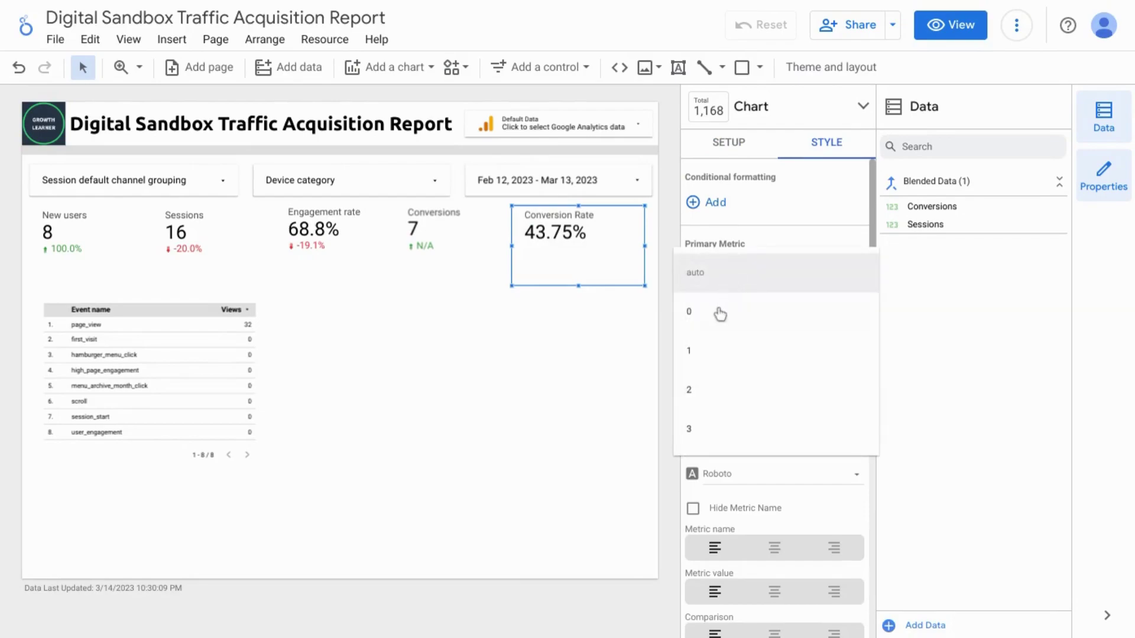
{"action": "left_click", "coordinate": [710, 359]}
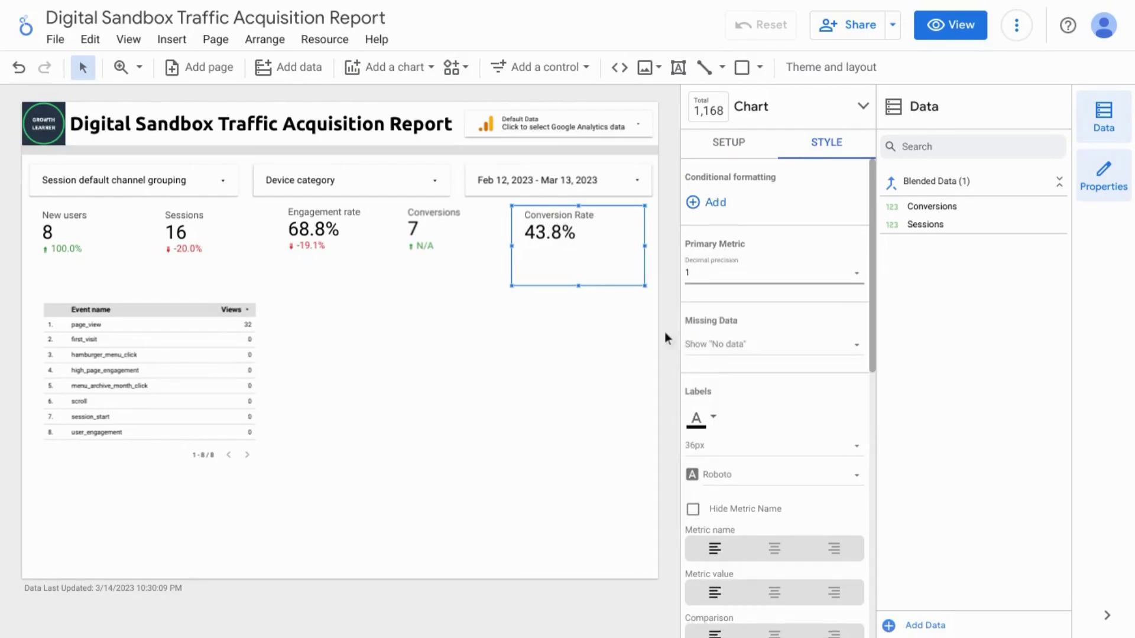
{"action": "left_click", "coordinate": [739, 152]}
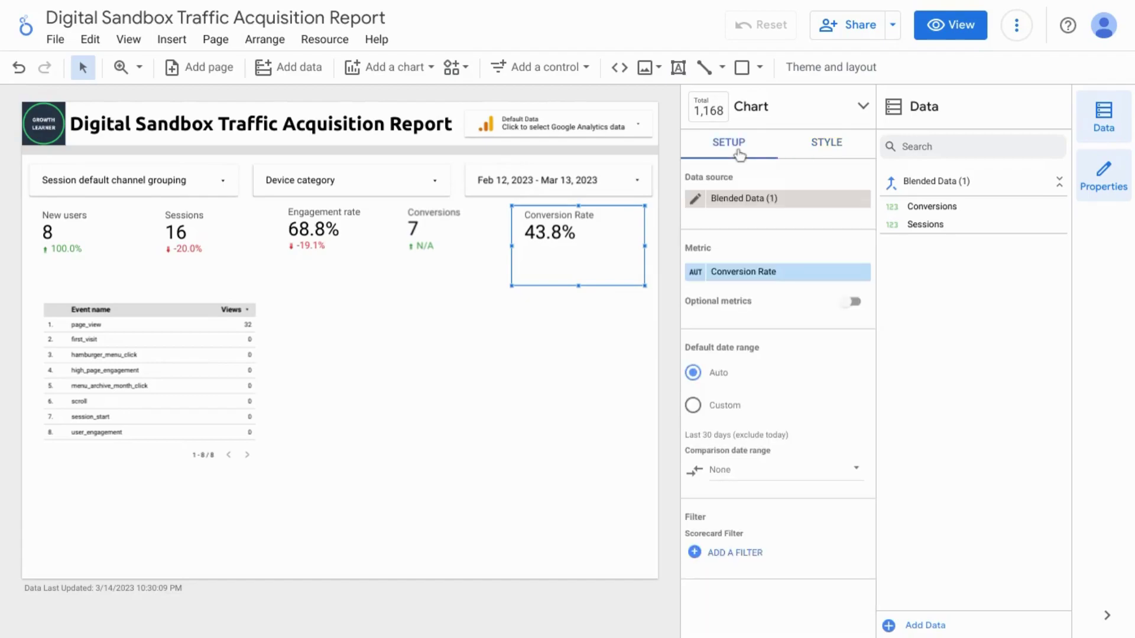
{"action": "left_click", "coordinate": [756, 473]}
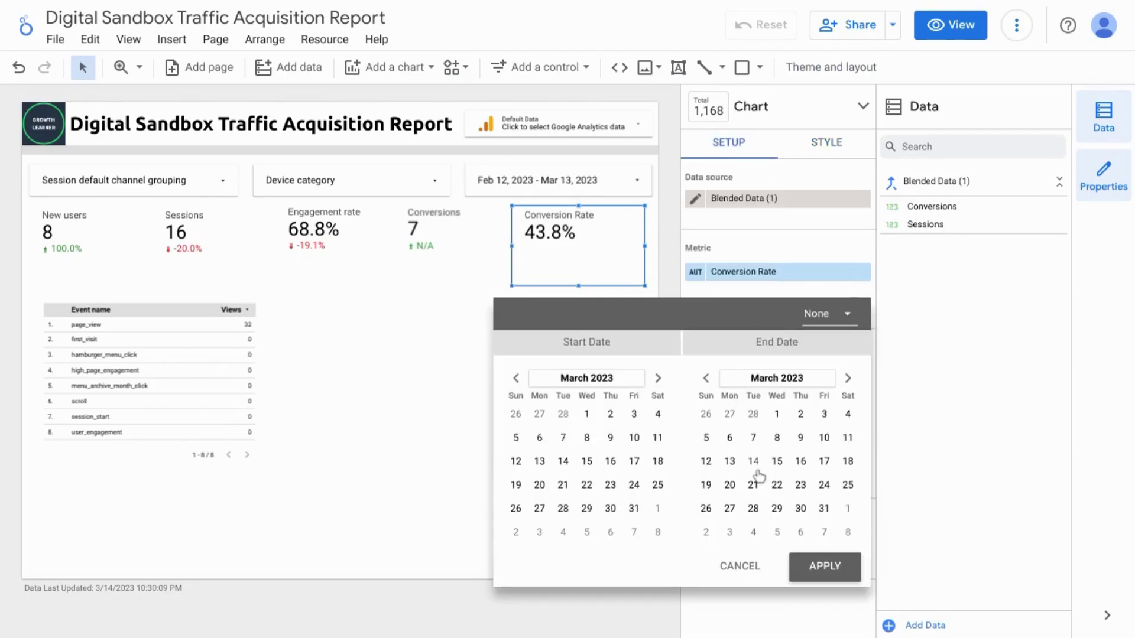
{"action": "left_click", "coordinate": [835, 319]}
{"action": "left_click", "coordinate": [831, 277]}
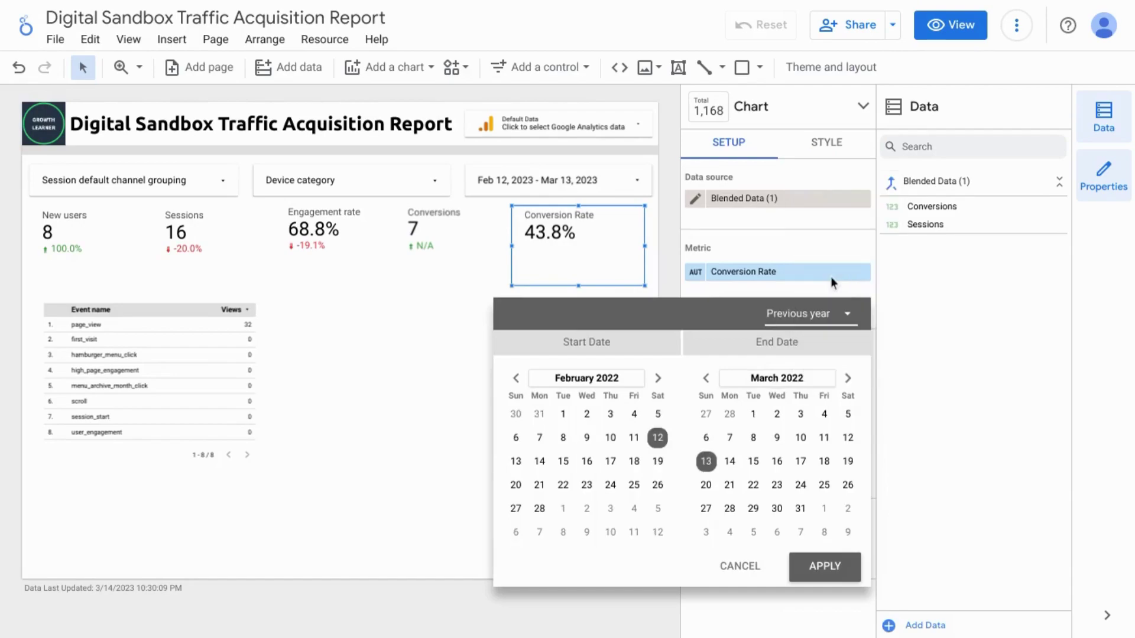
{"action": "left_click", "coordinate": [823, 567]}
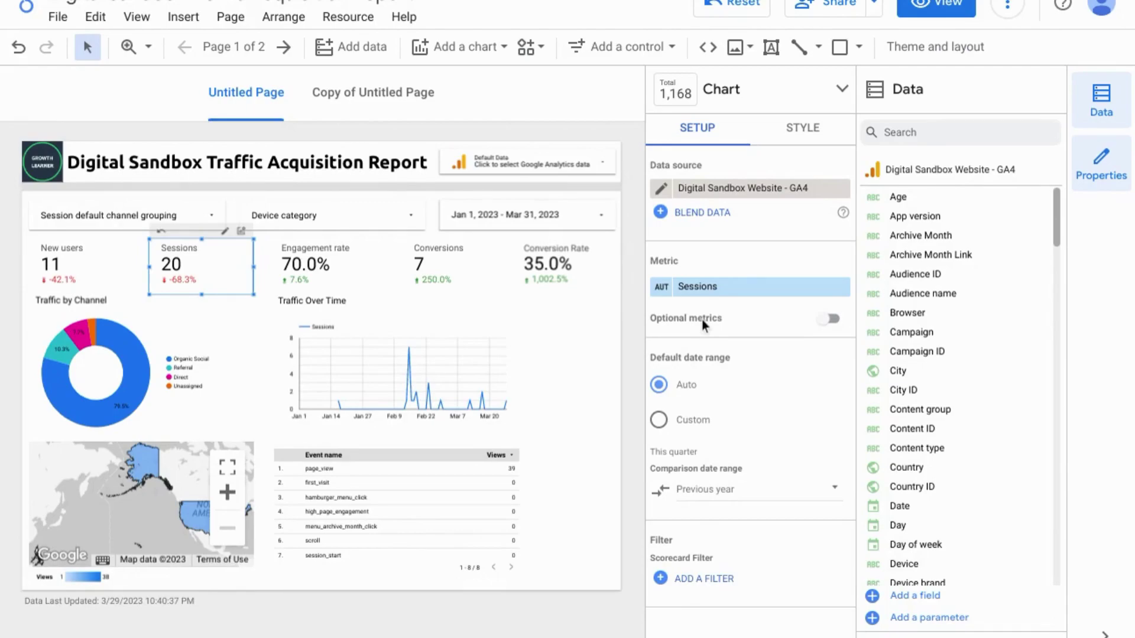
Step: Enable optional metrics on the Sessions scorecard and add Engaged sessions
{"action": "left_click", "coordinate": [830, 320]}
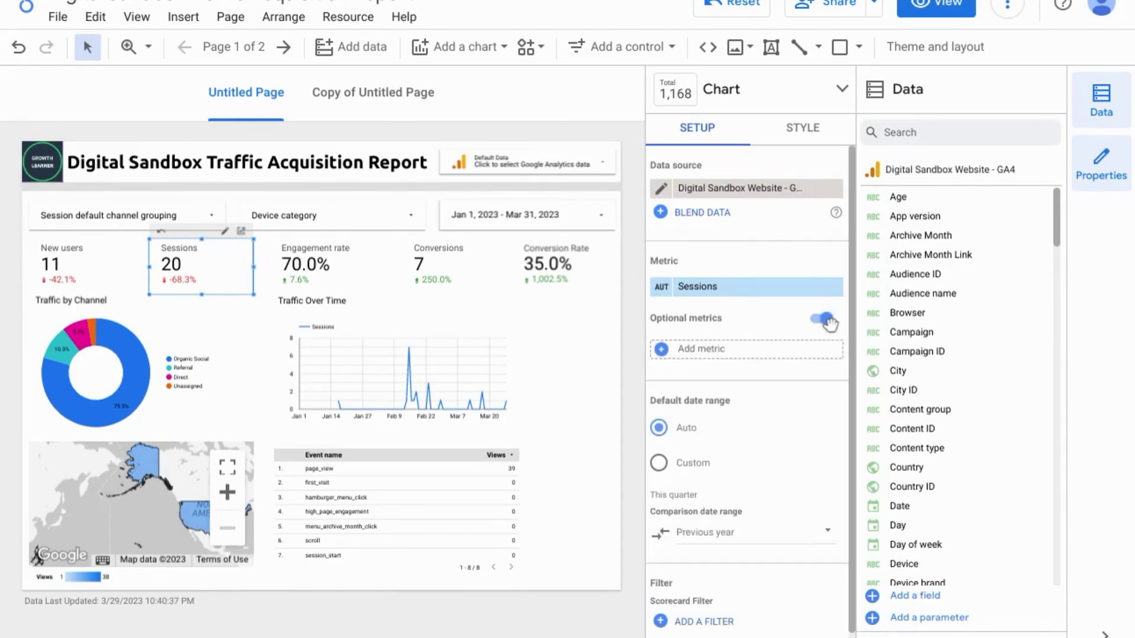
{"action": "left_click", "coordinate": [713, 352]}
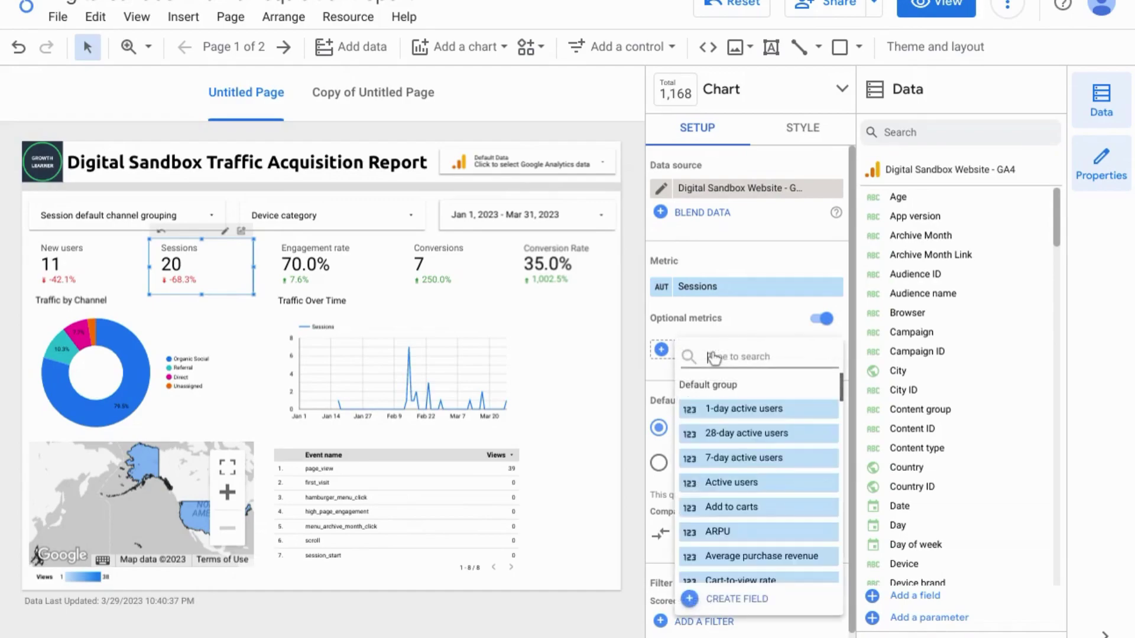
{"action": "type", "text": "sessions"}
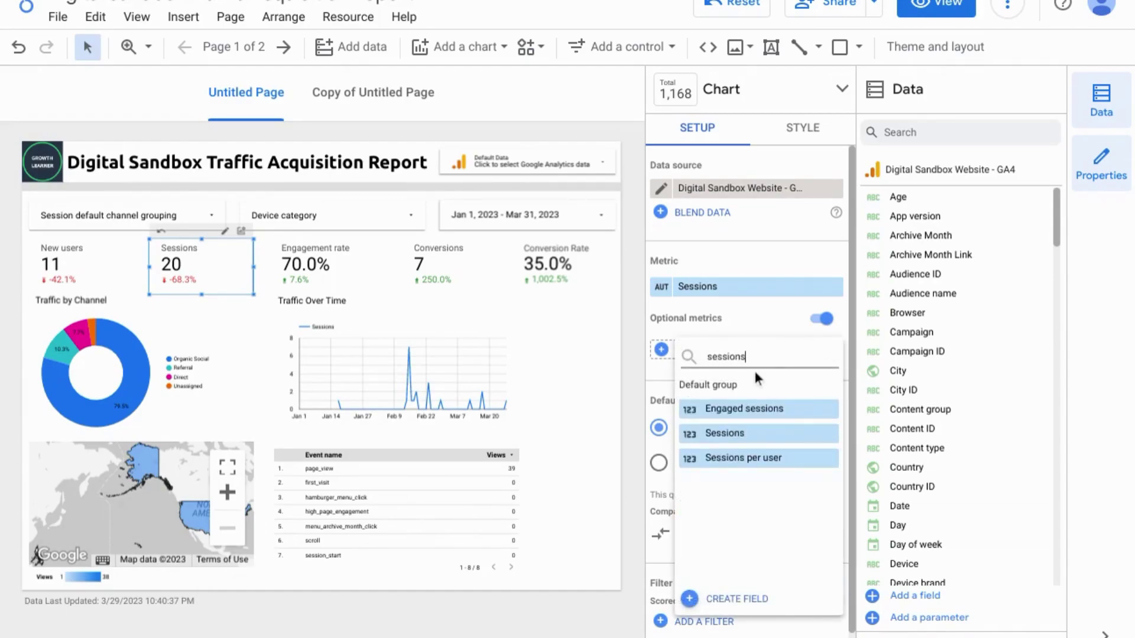
{"action": "left_click", "coordinate": [736, 410]}
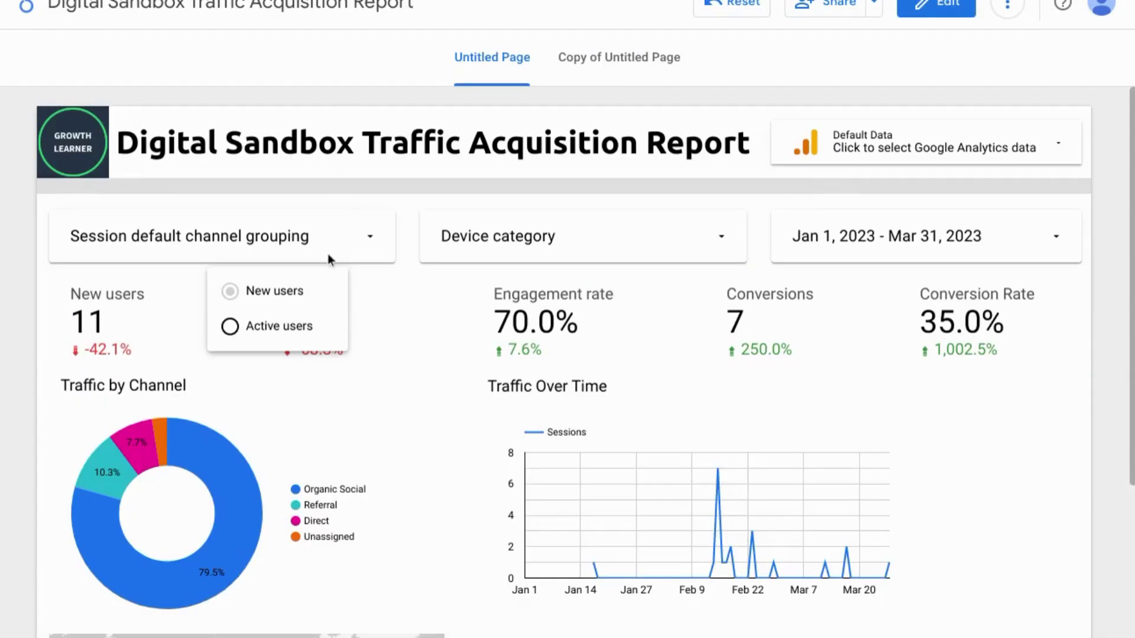
Step: In view mode, swap the Sessions scorecard to its Engaged sessions optional metric
{"action": "left_click", "coordinate": [447, 305]}
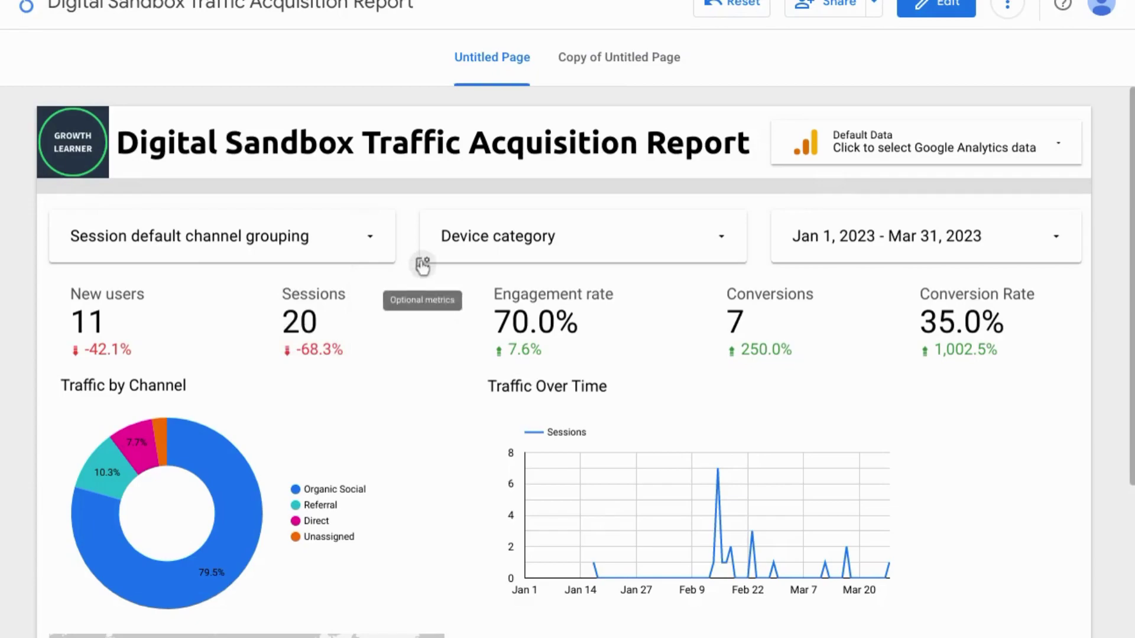
{"action": "left_click", "coordinate": [421, 263]}
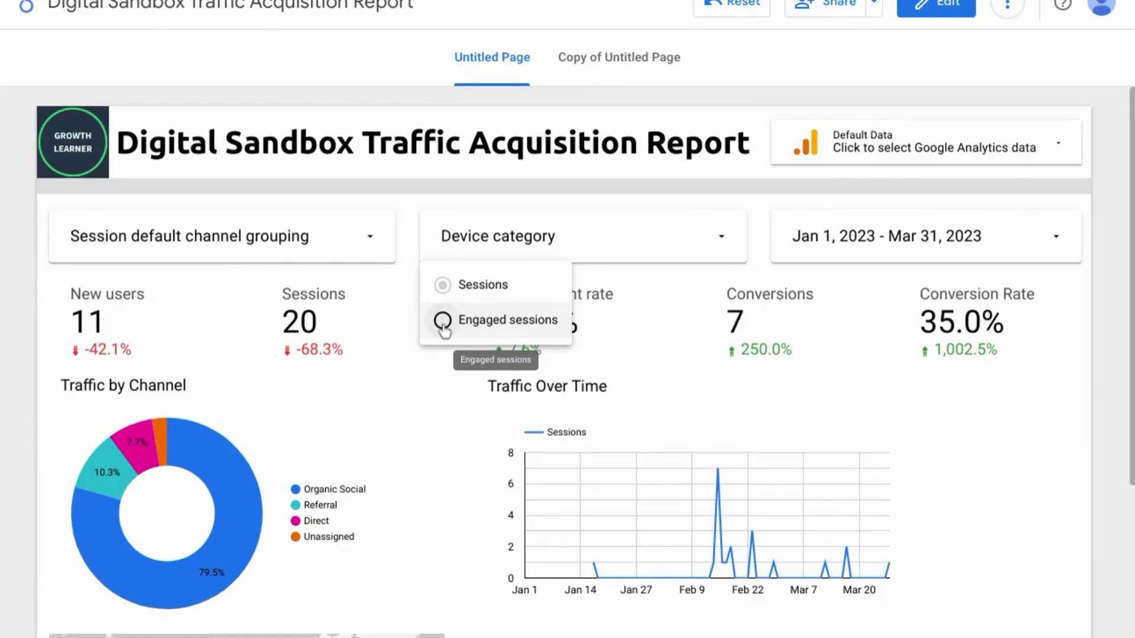
{"action": "left_click", "coordinate": [444, 322]}
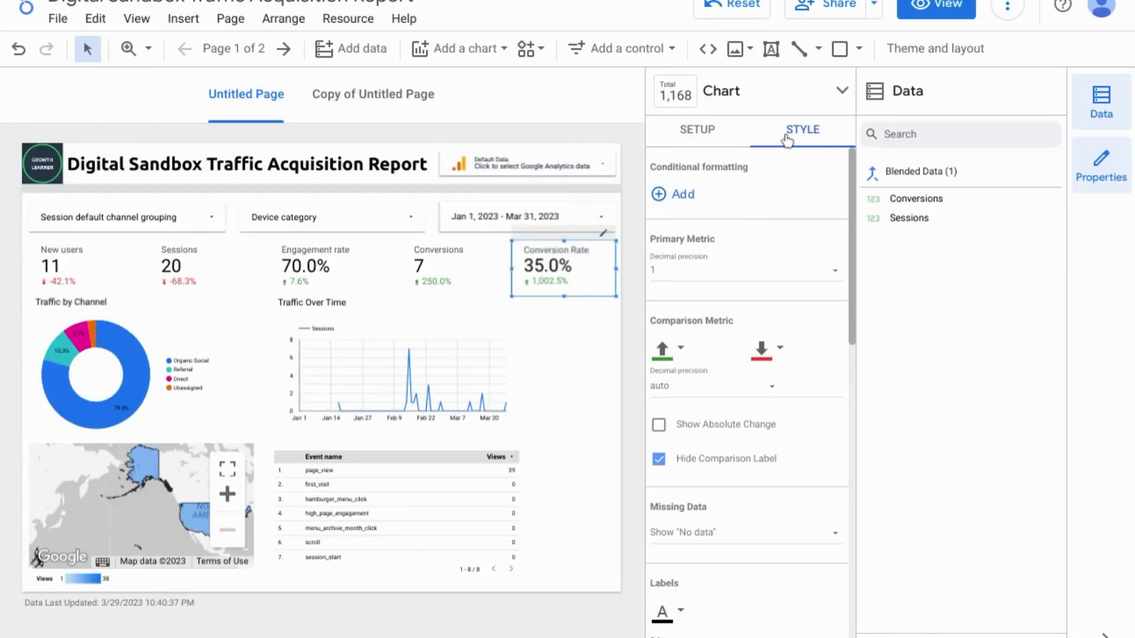
Step: Add a conditional formatting rule to the Conversion Rate scorecard's style
{"action": "left_click", "coordinate": [692, 201]}
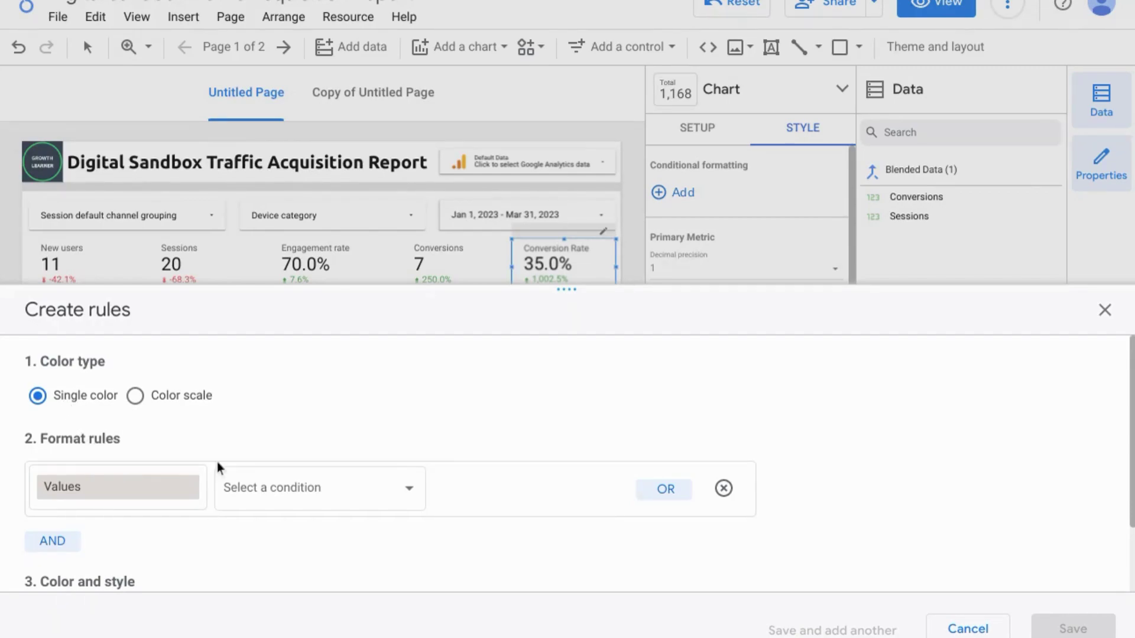
Step: Set the rule condition to greater than or equal to .25
{"action": "left_click", "coordinate": [346, 502]}
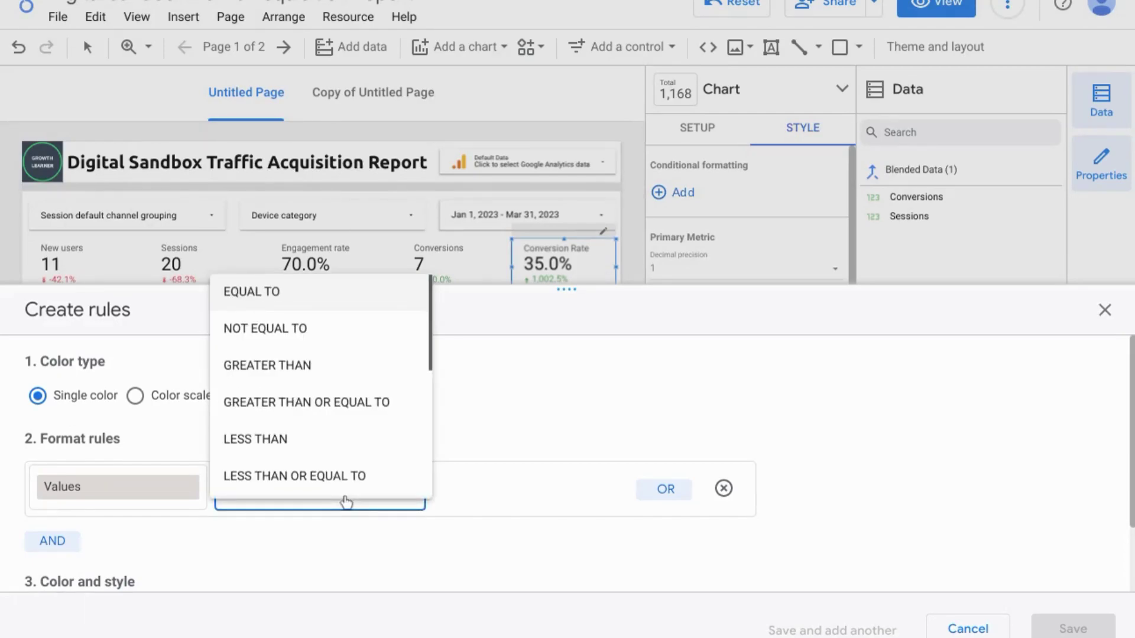
{"action": "left_click", "coordinate": [335, 407]}
{"action": "left_click", "coordinate": [505, 492]}
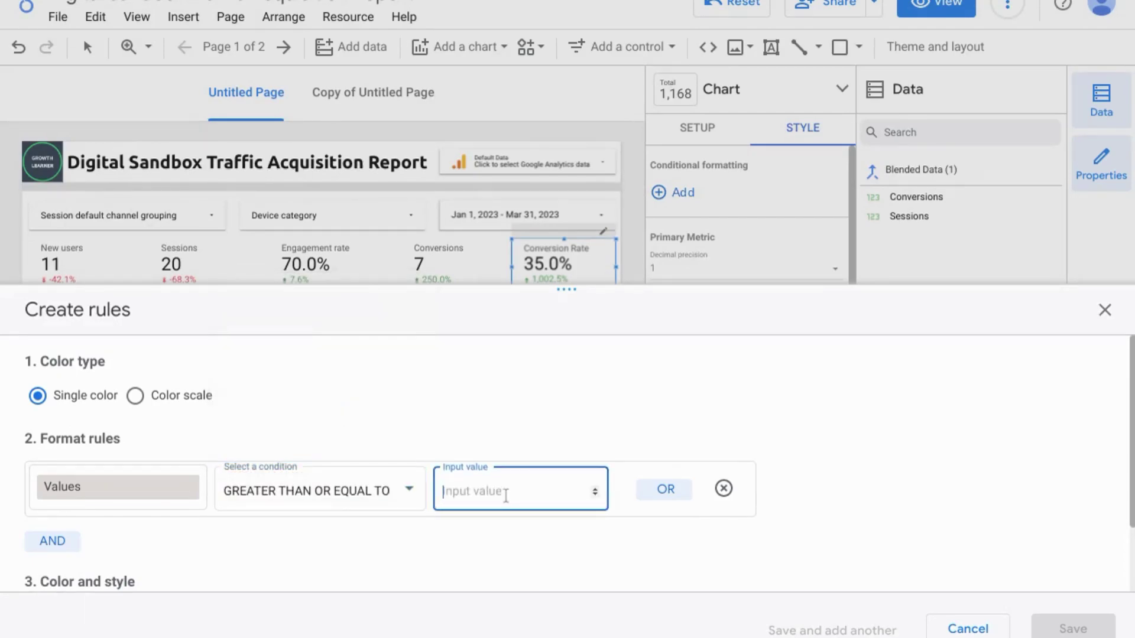
{"action": "type", "text": ".25"}
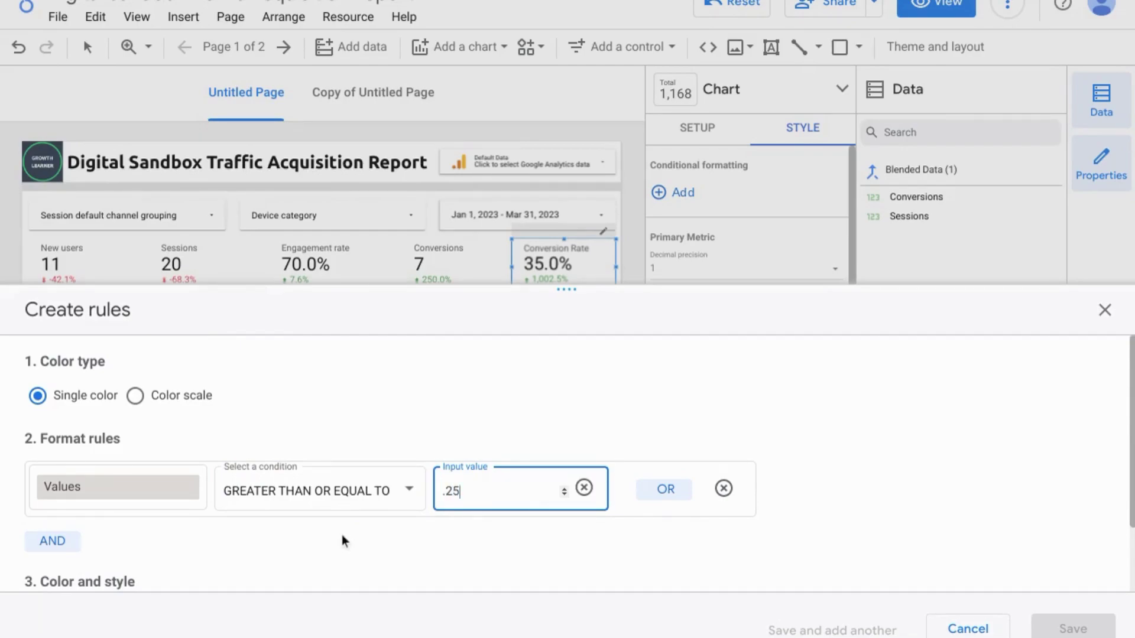
{"action": "scroll", "coordinate": [341, 536], "scroll_direction": "down", "scroll_amount": 2}
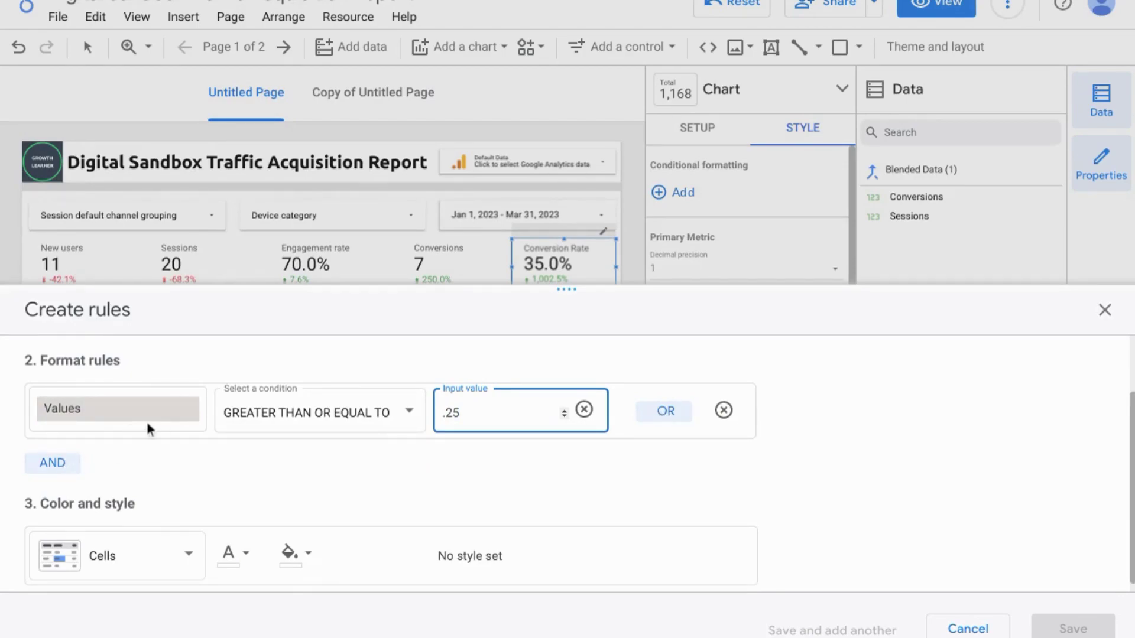
{"action": "scroll", "coordinate": [146, 421], "scroll_direction": "down", "scroll_amount": 1}
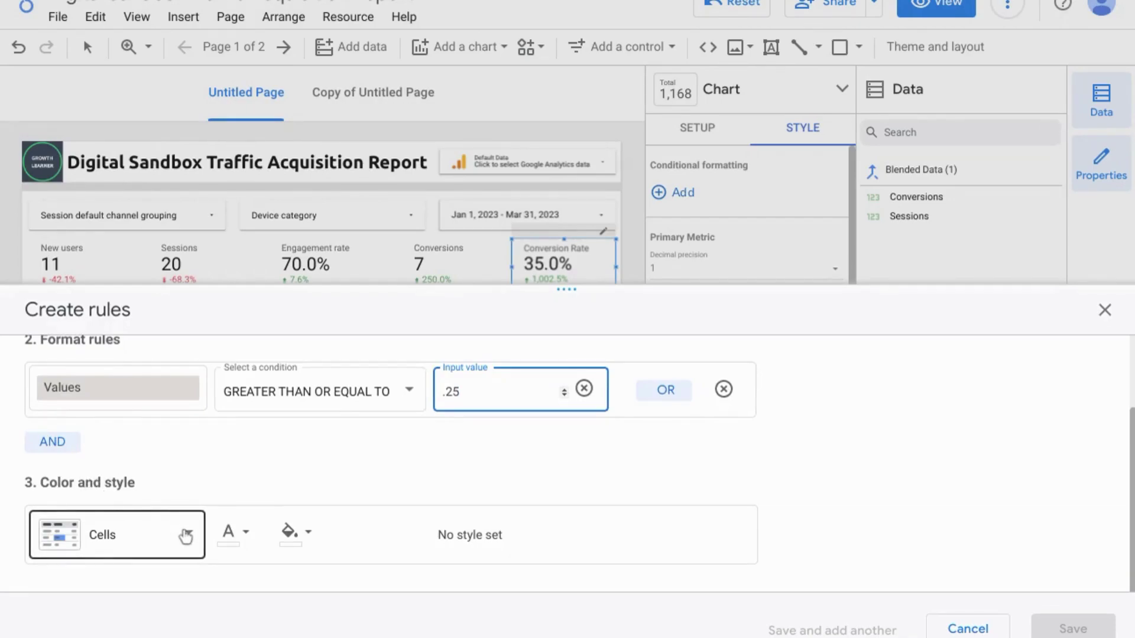
Step: Make matching values' font colour green, then save and add another rule
{"action": "left_click", "coordinate": [185, 535]}
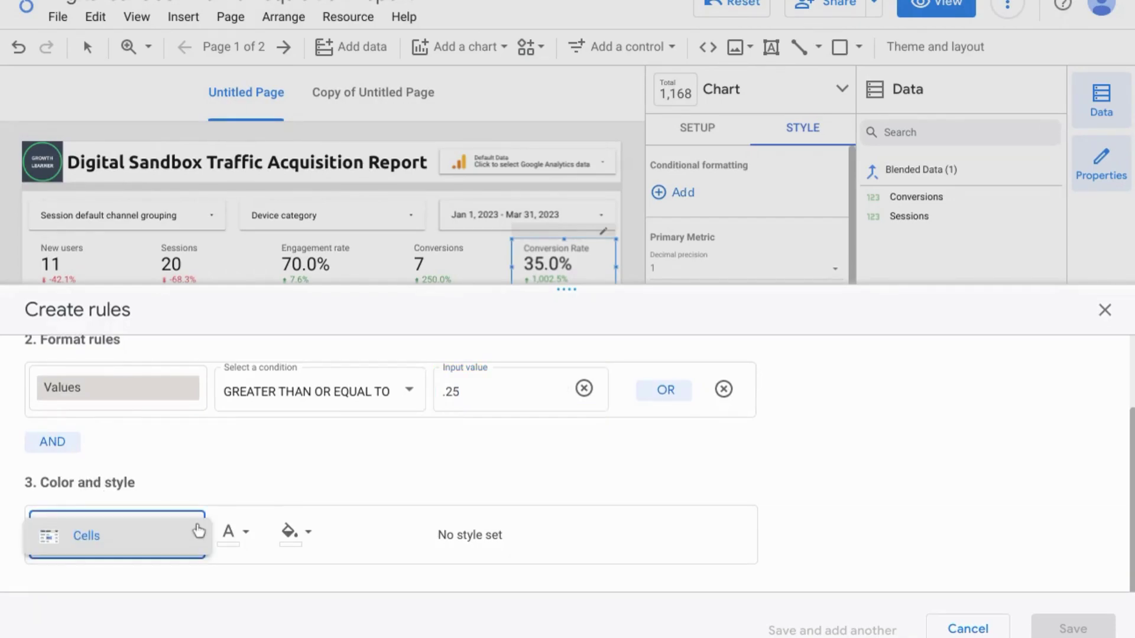
{"action": "left_click", "coordinate": [244, 535]}
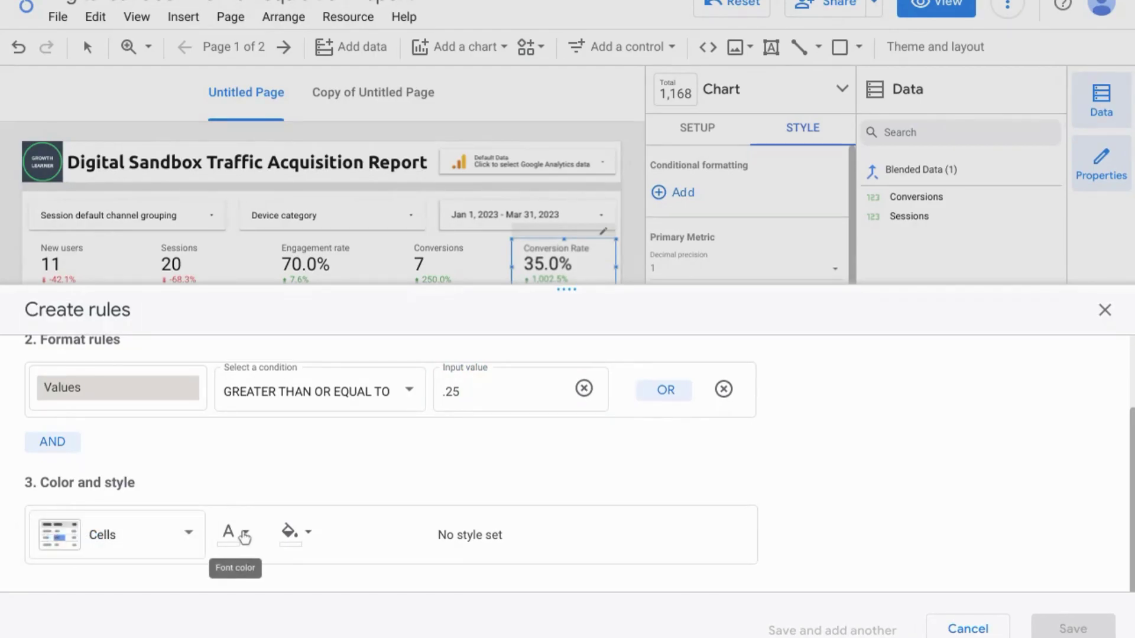
{"action": "left_click", "coordinate": [245, 535]}
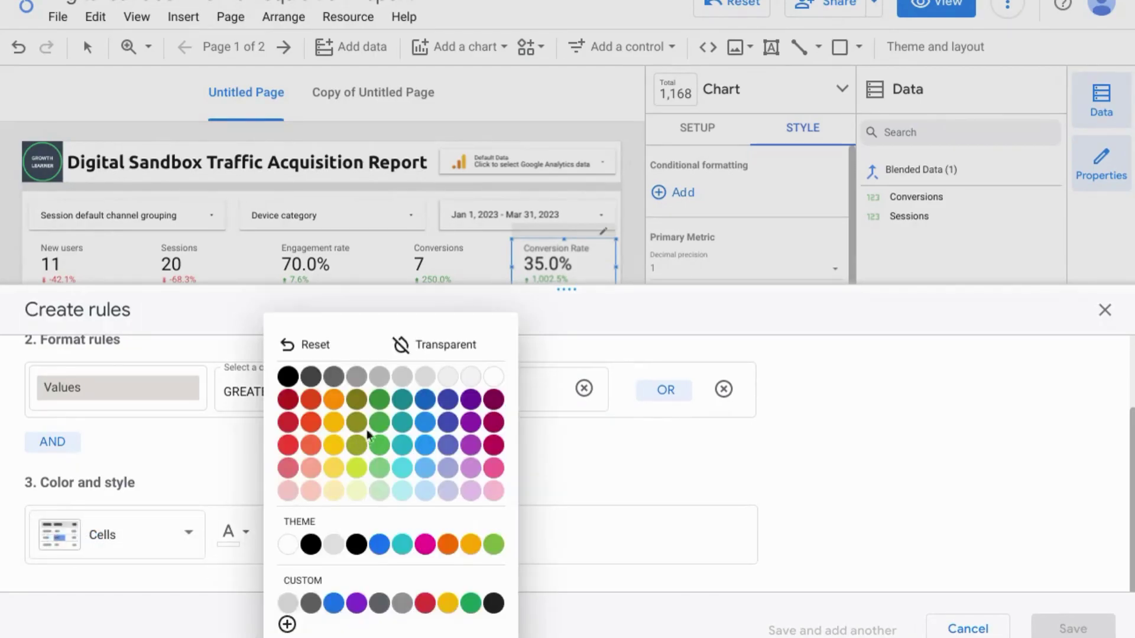
{"action": "left_click", "coordinate": [380, 402]}
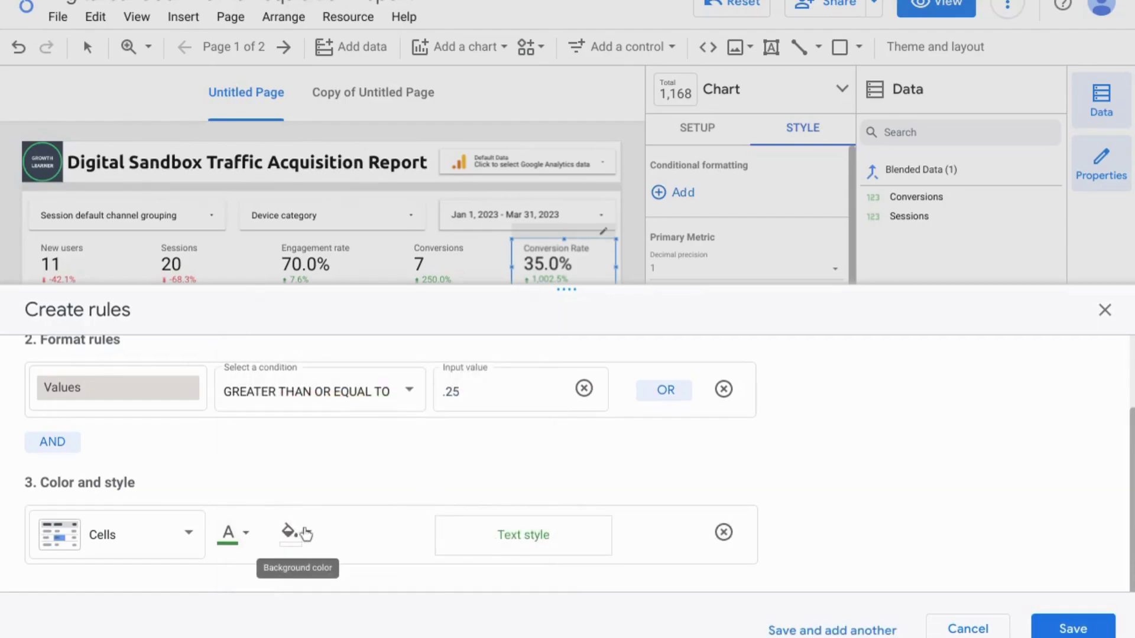
{"action": "left_click", "coordinate": [822, 631]}
Step: Add a second Conversion Rate rule that colours values less than .25 dark red, and save it
{"action": "scroll", "coordinate": [299, 472], "scroll_direction": "up", "scroll_amount": 2}
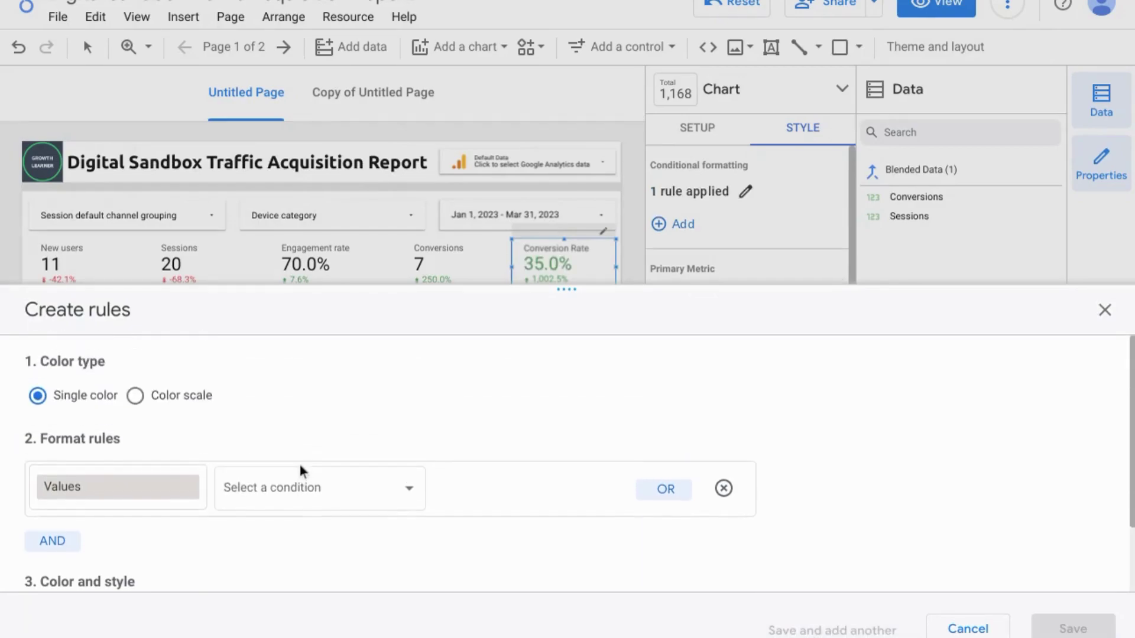
{"action": "left_click", "coordinate": [371, 488]}
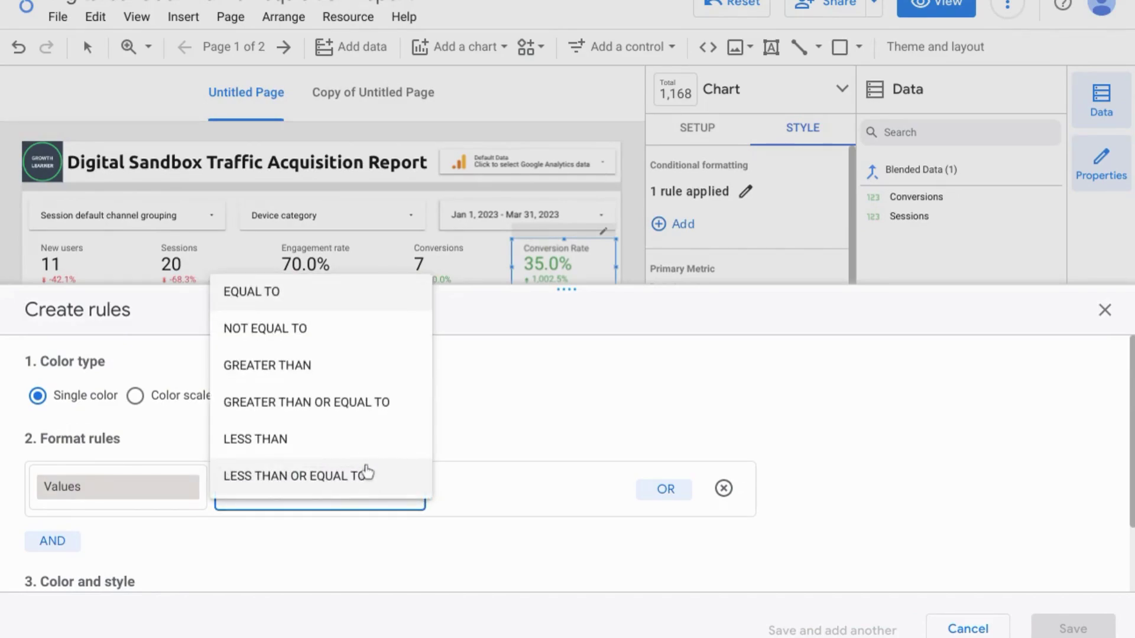
{"action": "left_click", "coordinate": [300, 439]}
{"action": "left_click", "coordinate": [473, 490]}
{"action": "type", "text": "."}
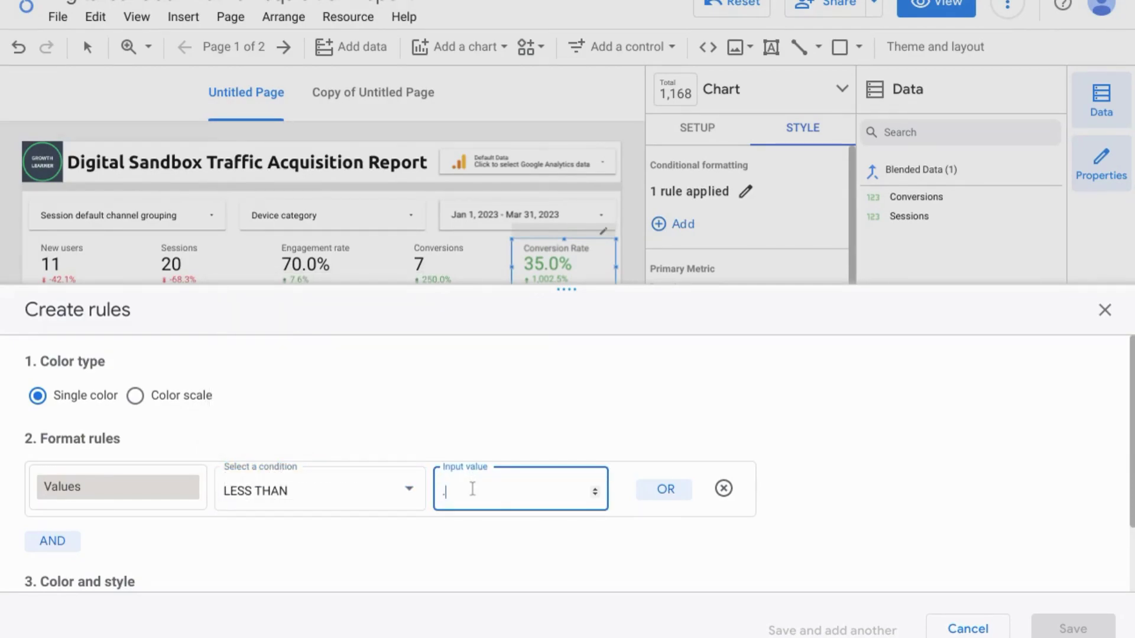
{"action": "type", "text": "25"}
{"action": "scroll", "coordinate": [432, 481], "scroll_direction": "down", "scroll_amount": 1}
{"action": "scroll", "coordinate": [432, 482], "scroll_direction": "down", "scroll_amount": 2}
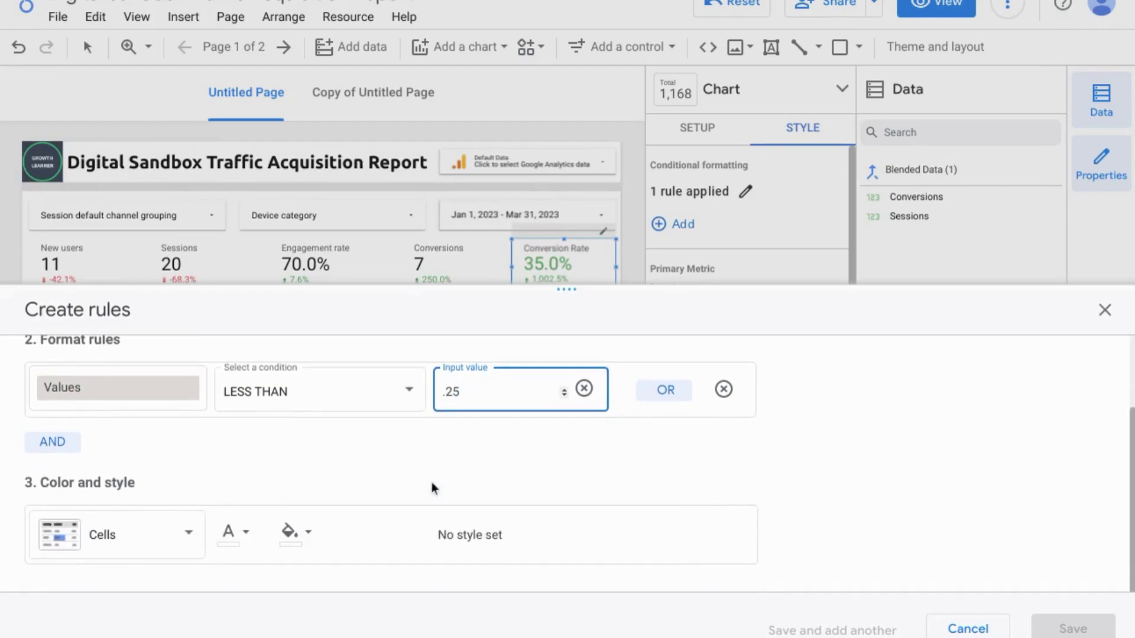
{"action": "left_click", "coordinate": [240, 535]}
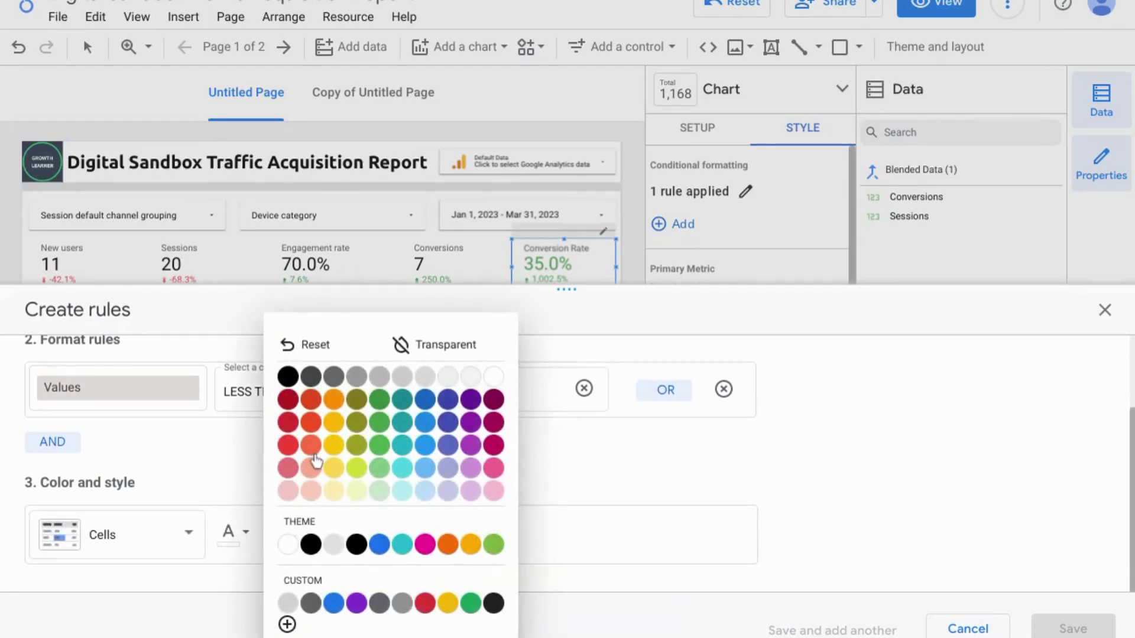
{"action": "left_click", "coordinate": [290, 402]}
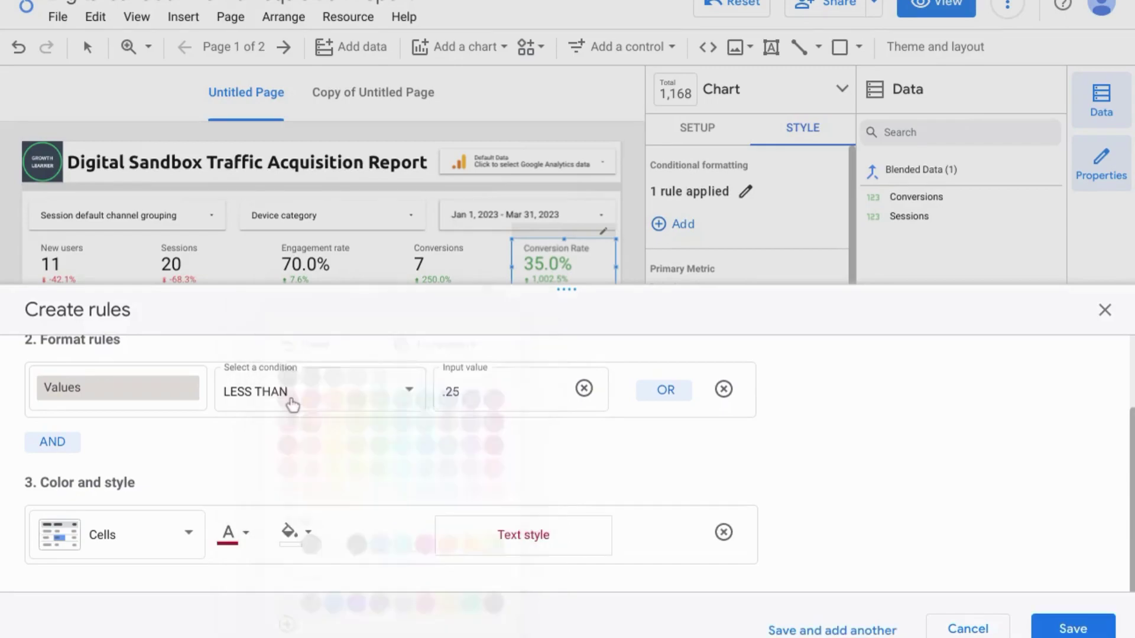
{"action": "left_click", "coordinate": [1073, 630]}
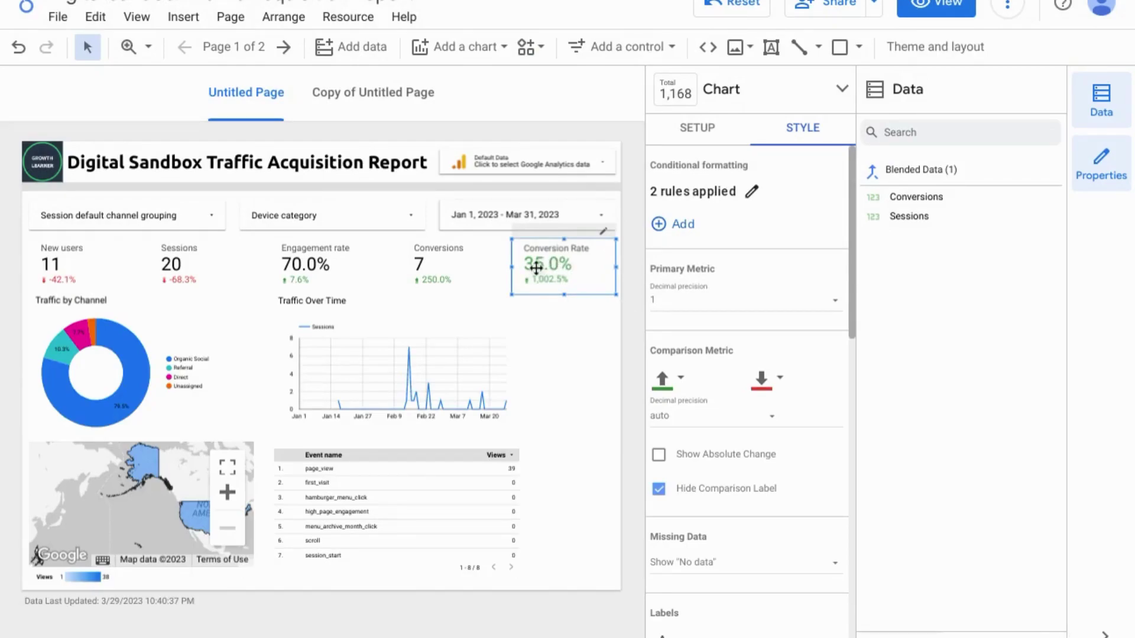
Step: Switch the report date range to the Last 30 days preset, Feb 27 – Mar 28, 2023
{"action": "left_click", "coordinate": [600, 216]}
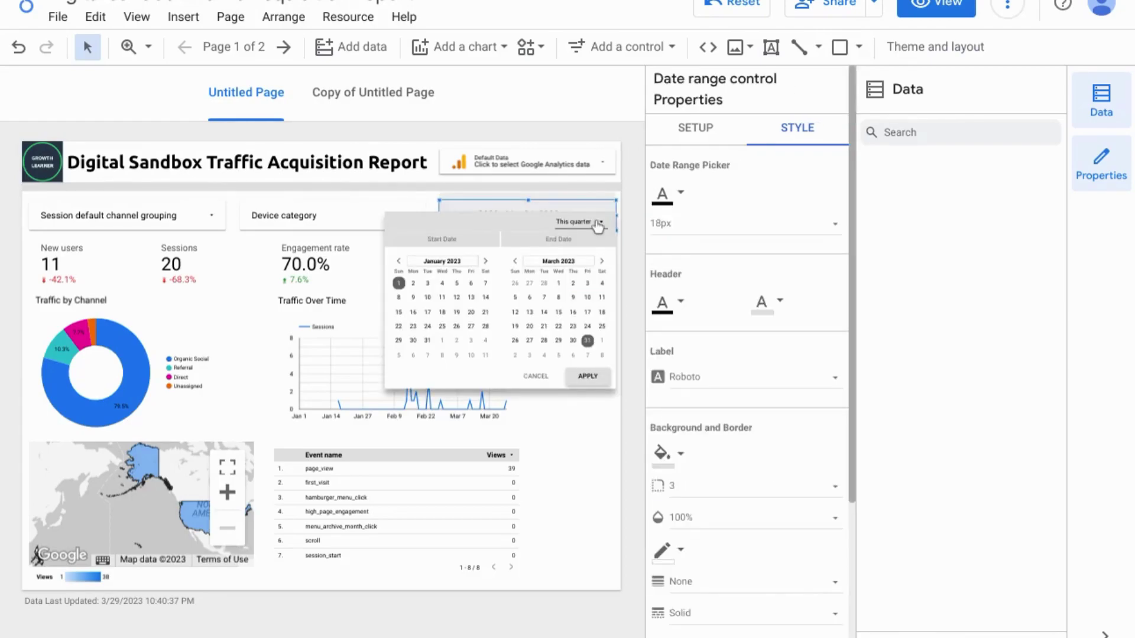
{"action": "left_click", "coordinate": [584, 227]}
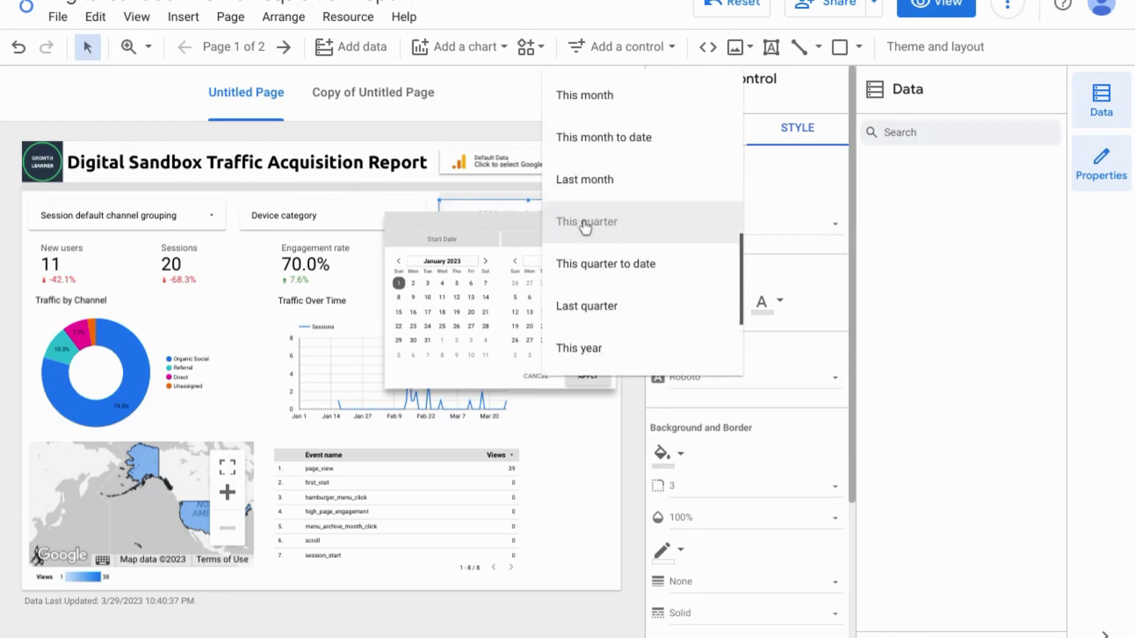
{"action": "scroll", "coordinate": [591, 280], "scroll_direction": "up", "scroll_amount": 10}
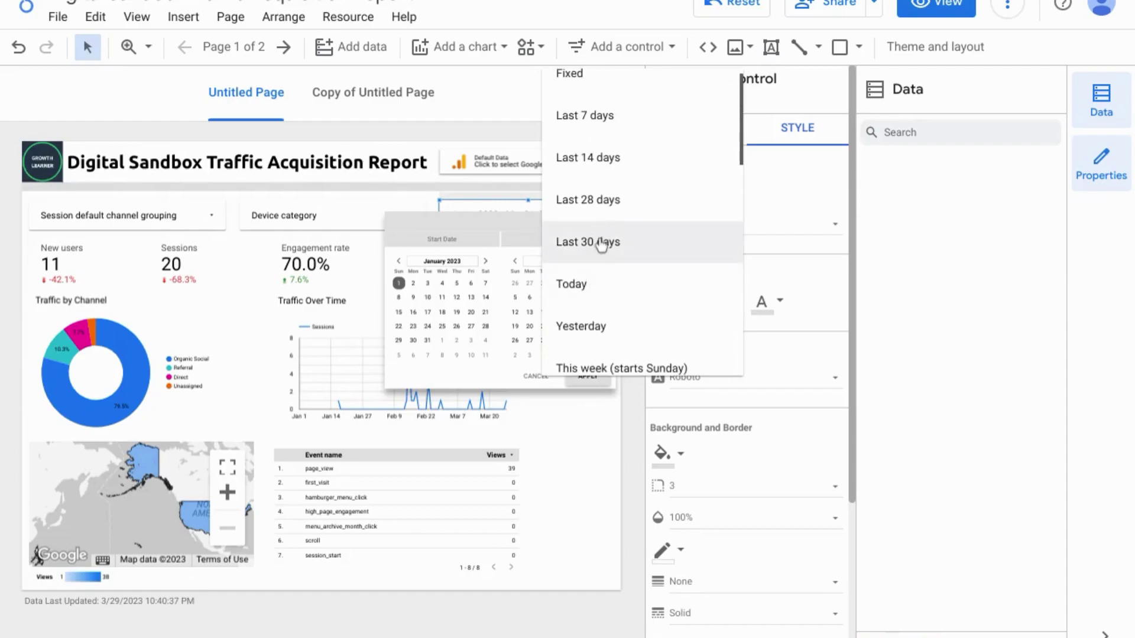
{"action": "left_click", "coordinate": [568, 247]}
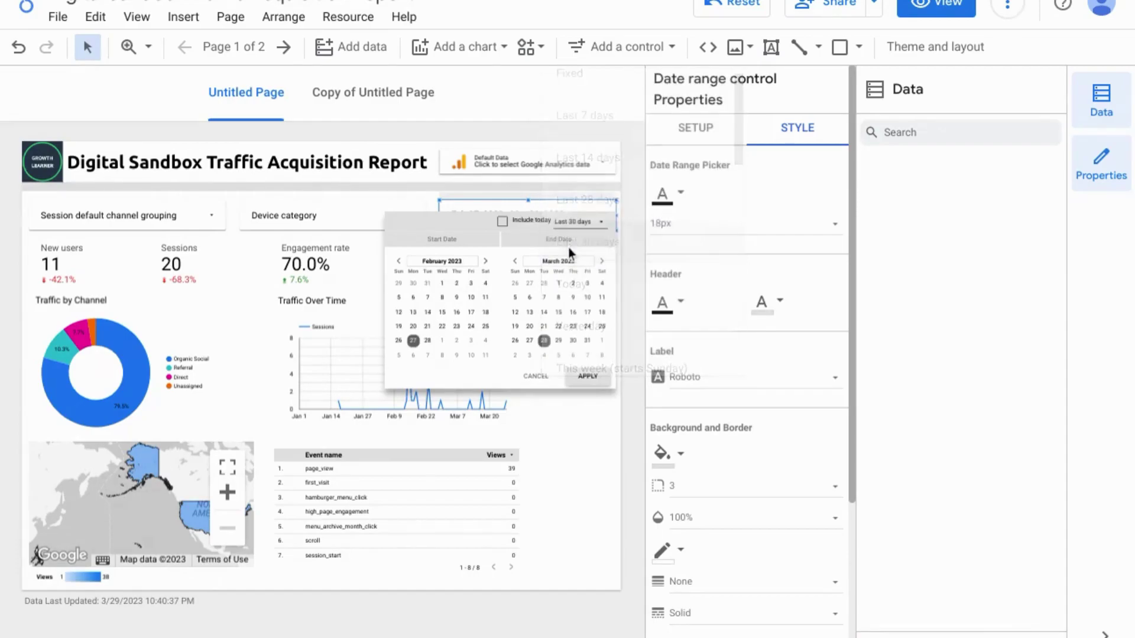
{"action": "left_click", "coordinate": [588, 376]}
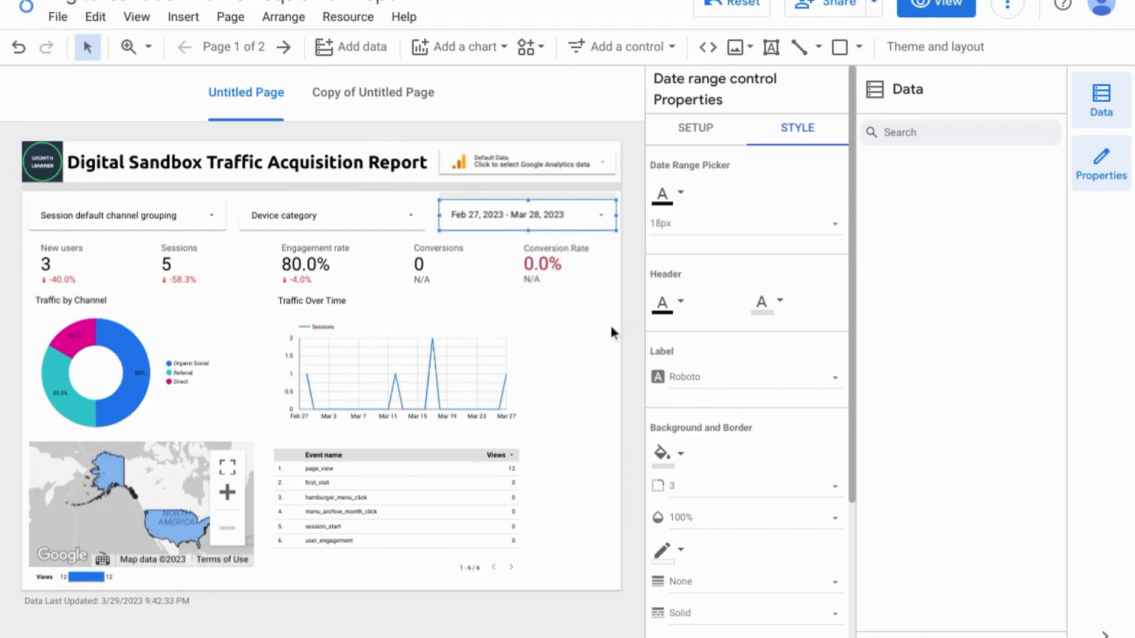
{"action": "left_click", "coordinate": [552, 266]}
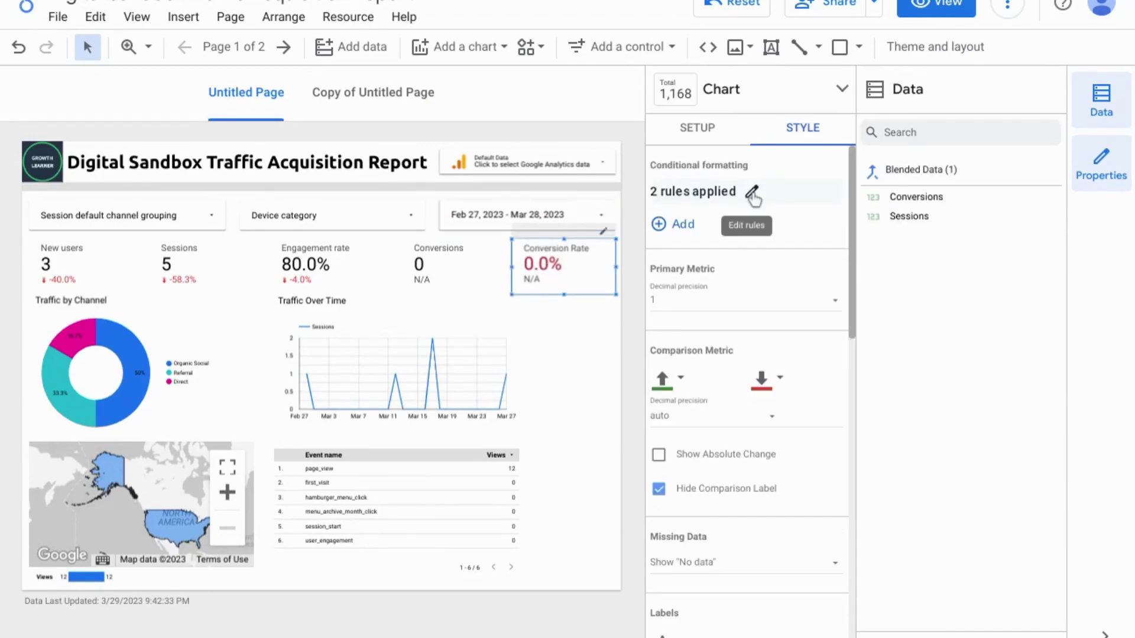
Step: Delete both existing conditional formatting rules on the Conversion Rate scorecard
{"action": "left_click", "coordinate": [751, 193]}
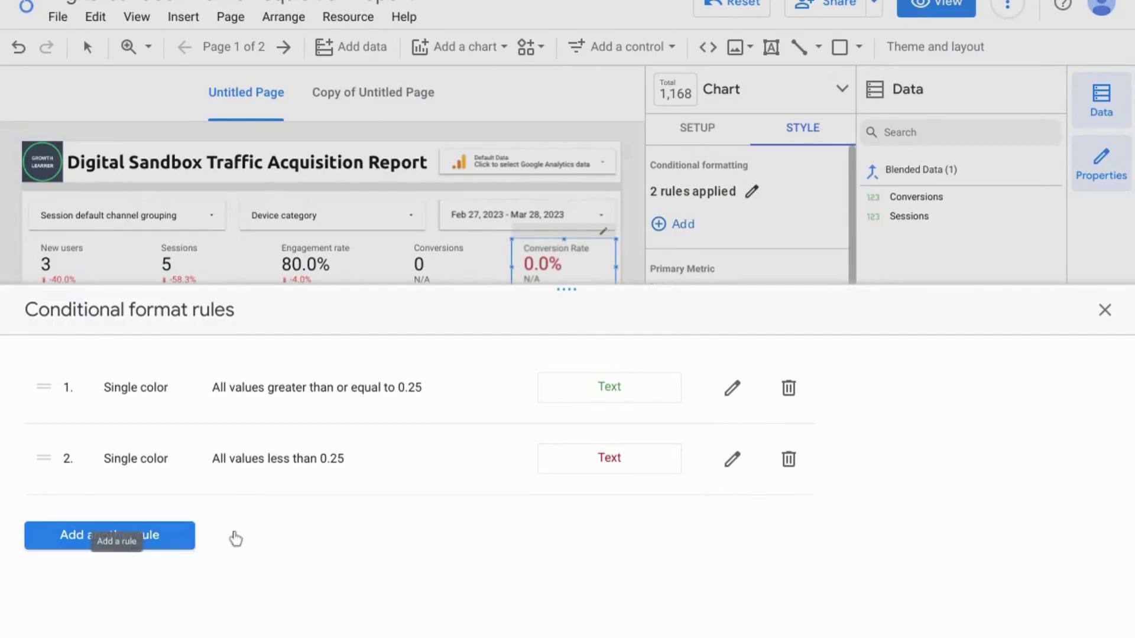
{"action": "left_click", "coordinate": [789, 389]}
{"action": "left_click", "coordinate": [789, 387]}
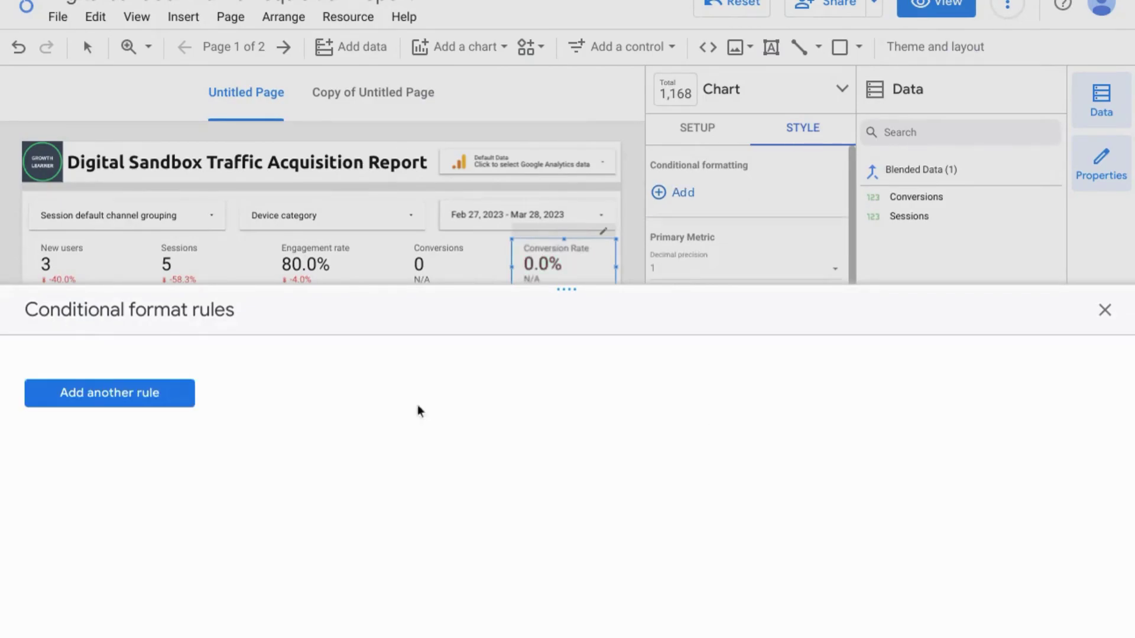
Step: Create a red-yellow-green colour scale rule with number points 0, 0.125 and 0.25, and save it
{"action": "left_click", "coordinate": [60, 390]}
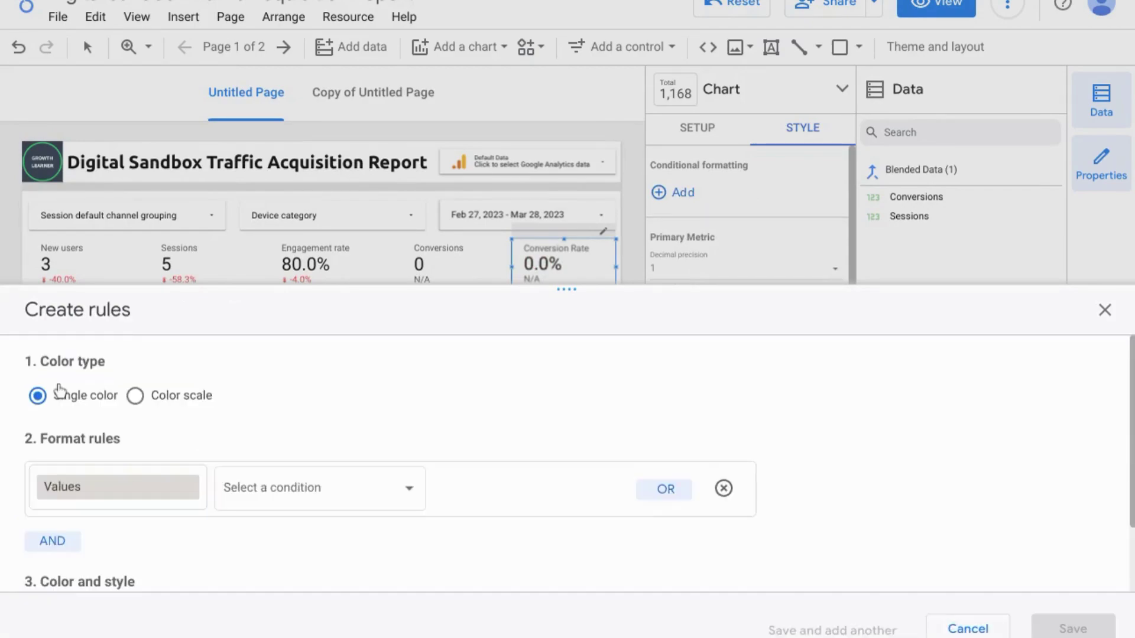
{"action": "left_click", "coordinate": [136, 397]}
{"action": "scroll", "coordinate": [239, 403], "scroll_direction": "down", "scroll_amount": 2}
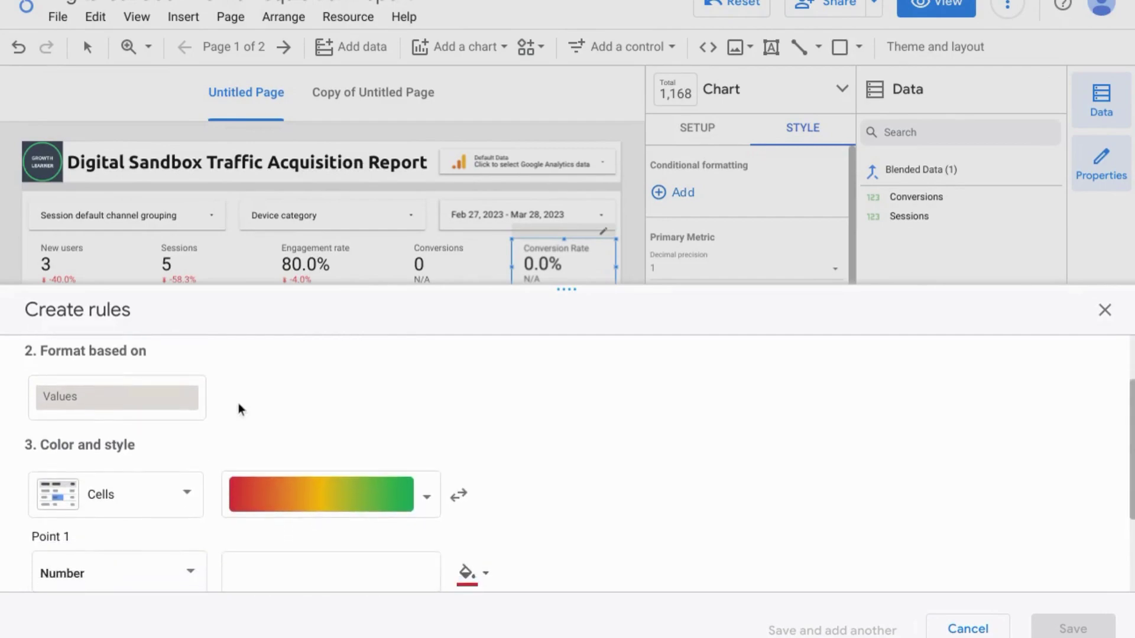
{"action": "scroll", "coordinate": [206, 420], "scroll_direction": "down", "scroll_amount": 1}
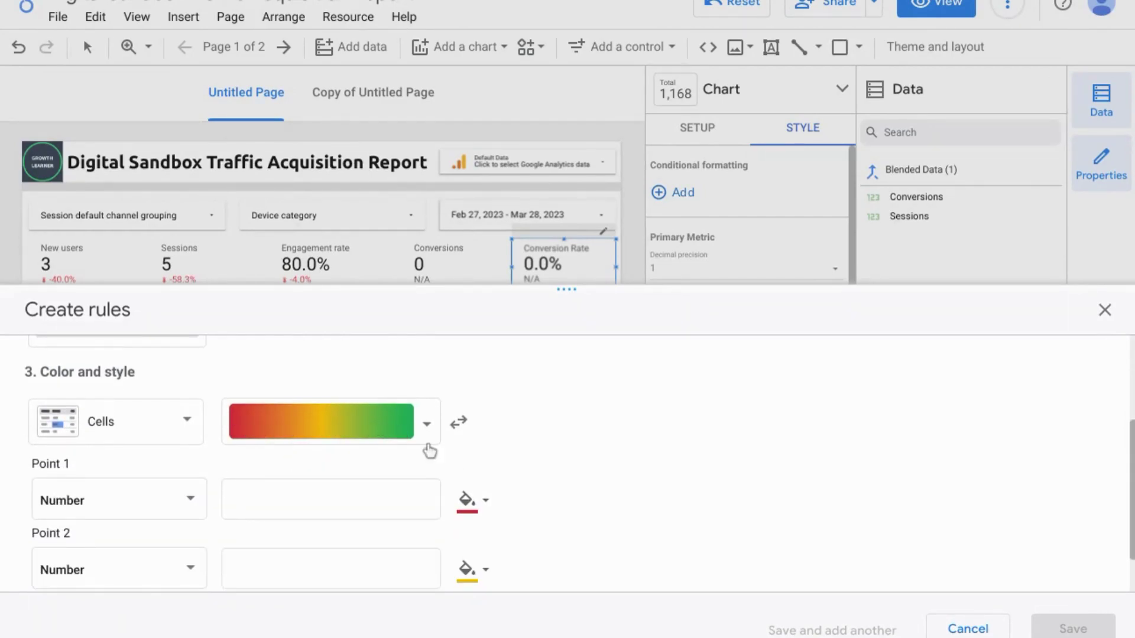
{"action": "scroll", "coordinate": [486, 498], "scroll_direction": "down", "scroll_amount": 1}
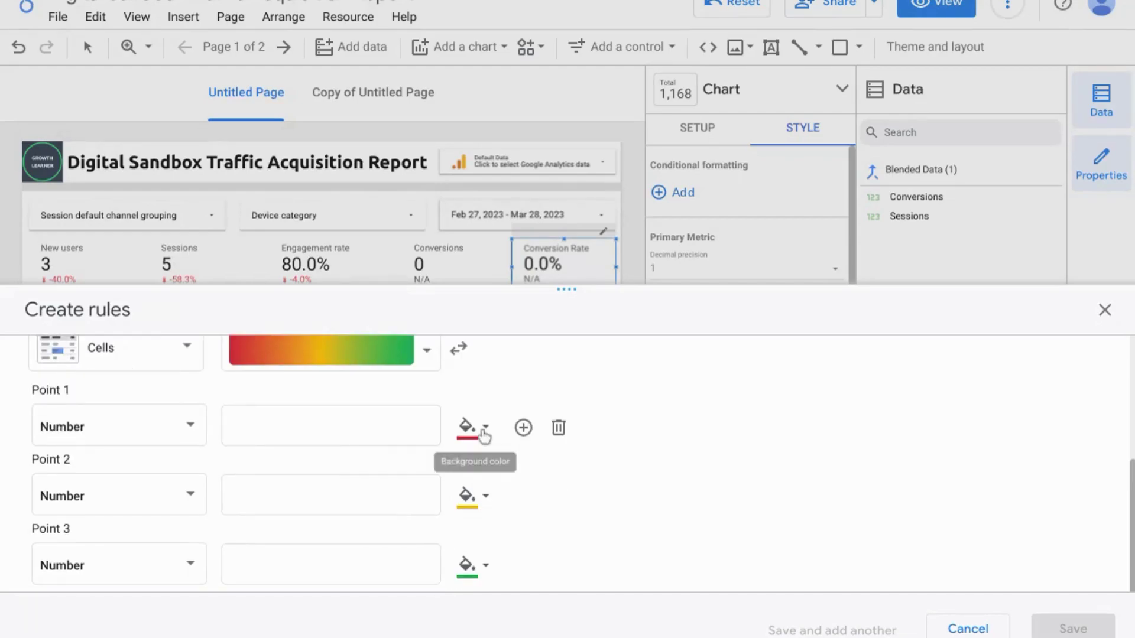
{"action": "scroll", "coordinate": [480, 509], "scroll_direction": "up", "scroll_amount": 1}
{"action": "scroll", "coordinate": [479, 504], "scroll_direction": "down", "scroll_amount": 1}
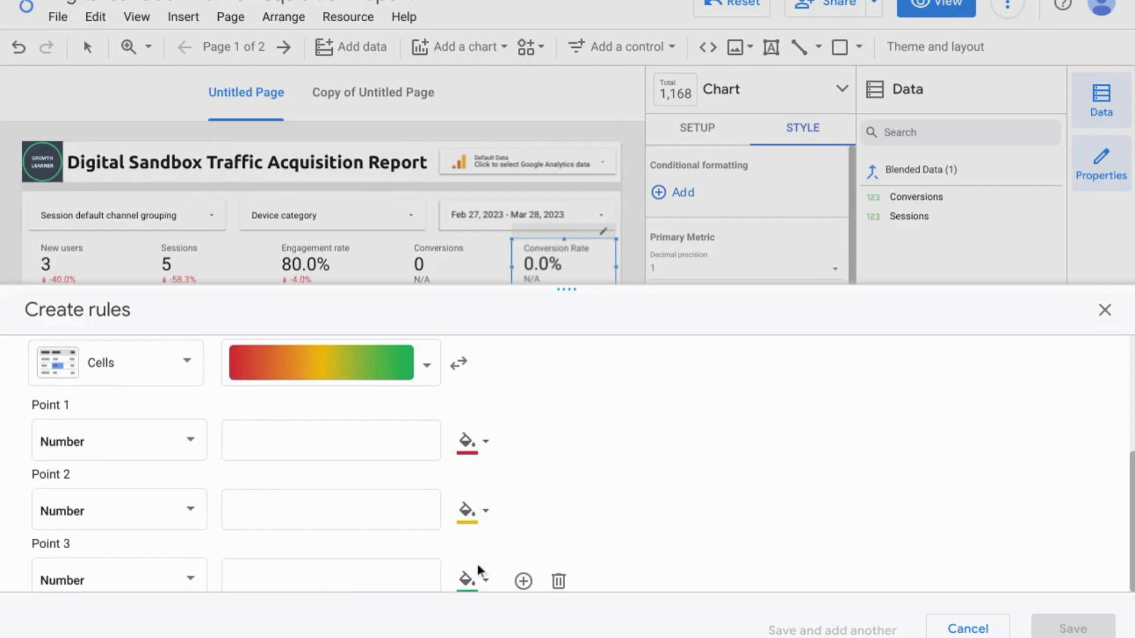
{"action": "left_click", "coordinate": [166, 443]}
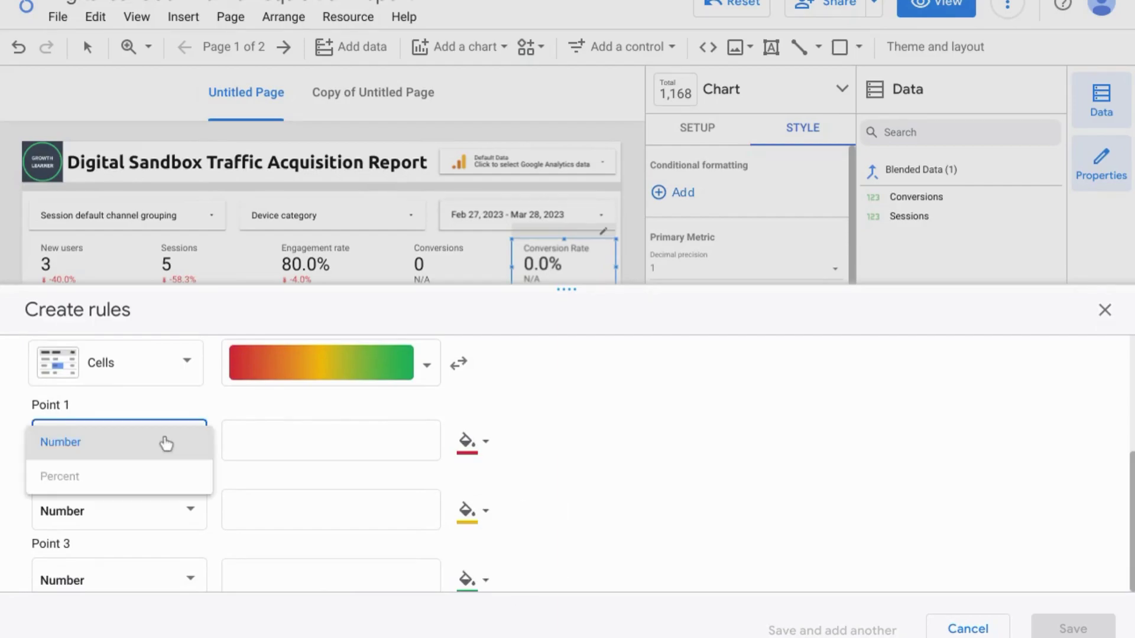
{"action": "left_click", "coordinate": [200, 406]}
{"action": "left_click", "coordinate": [272, 449]}
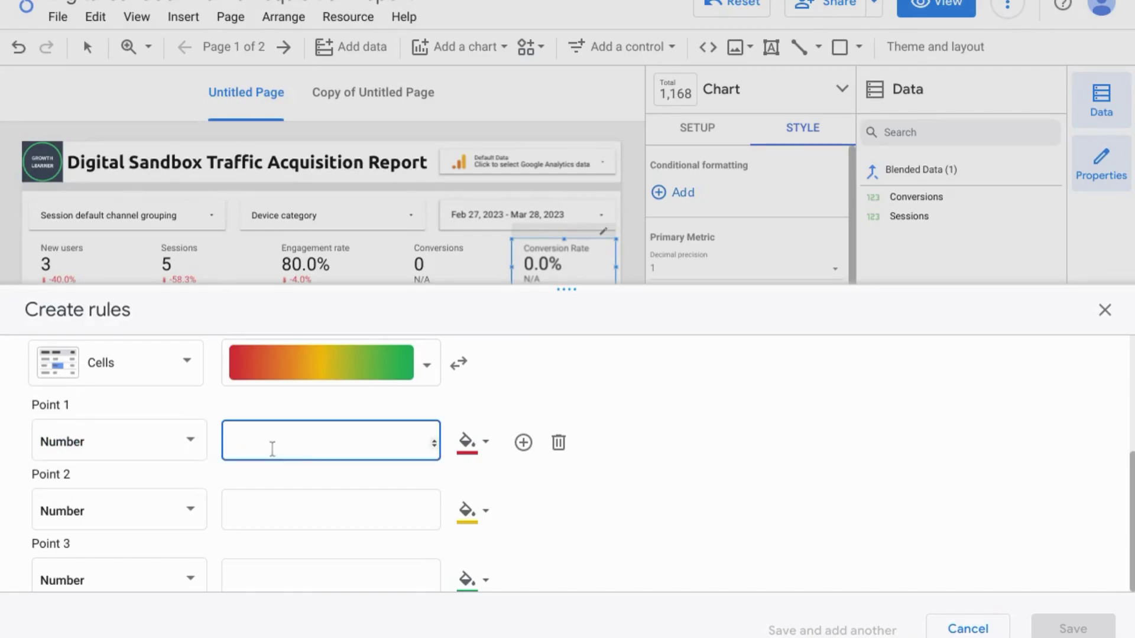
{"action": "left_click", "coordinate": [273, 506]}
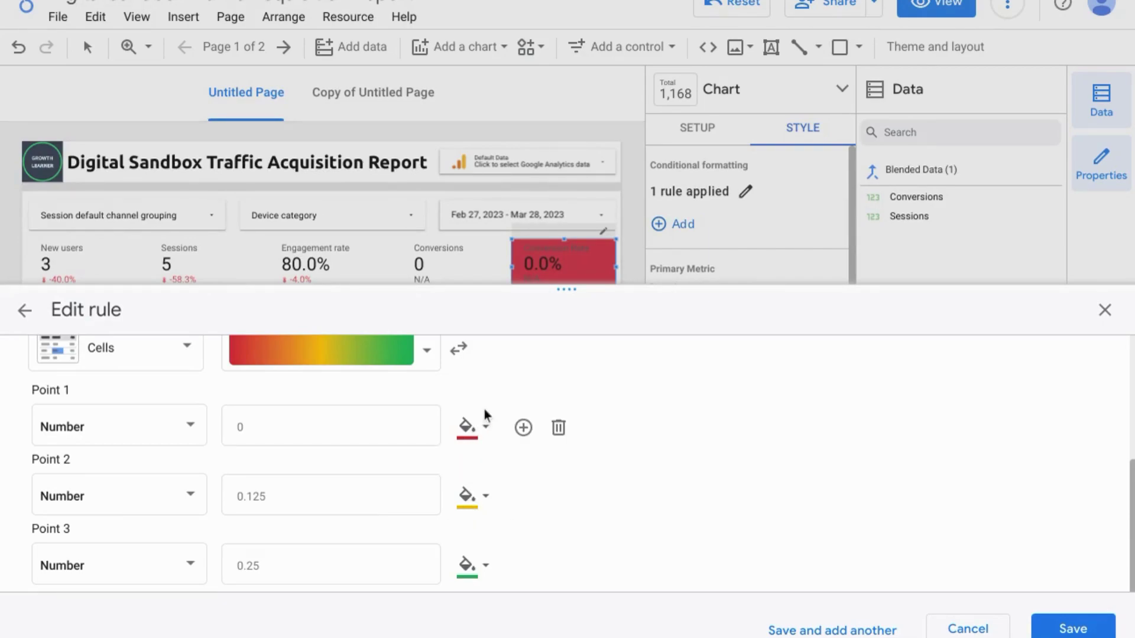
{"action": "left_click", "coordinate": [1093, 633]}
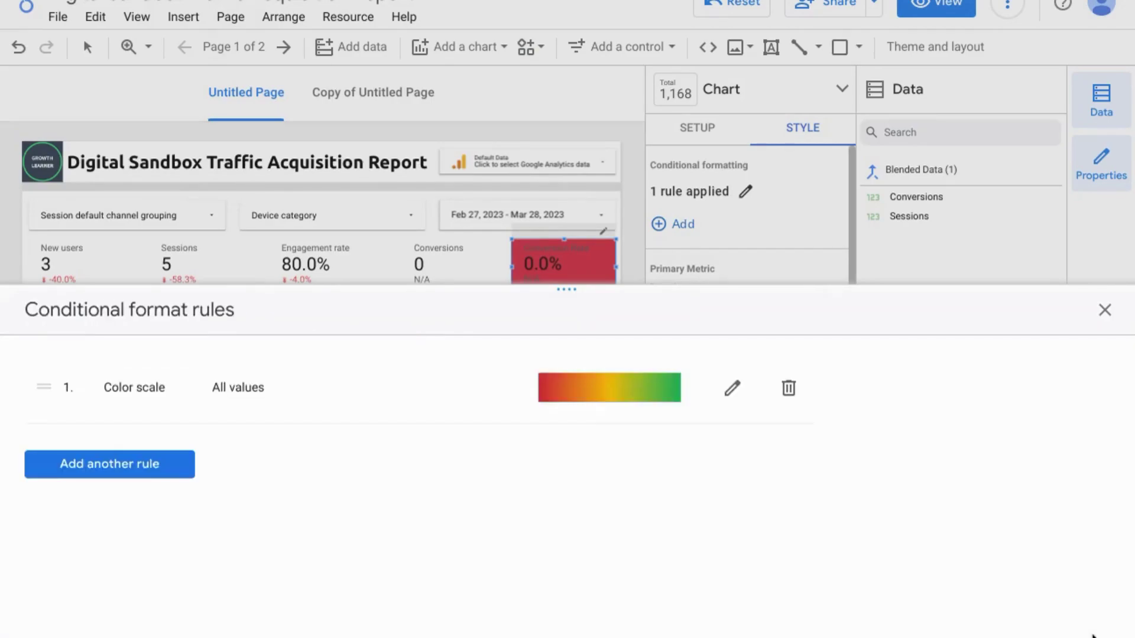
Step: Set the report date range to the Last month preset, Feb 1 – Feb 28, 2023
{"action": "left_click", "coordinate": [1104, 313]}
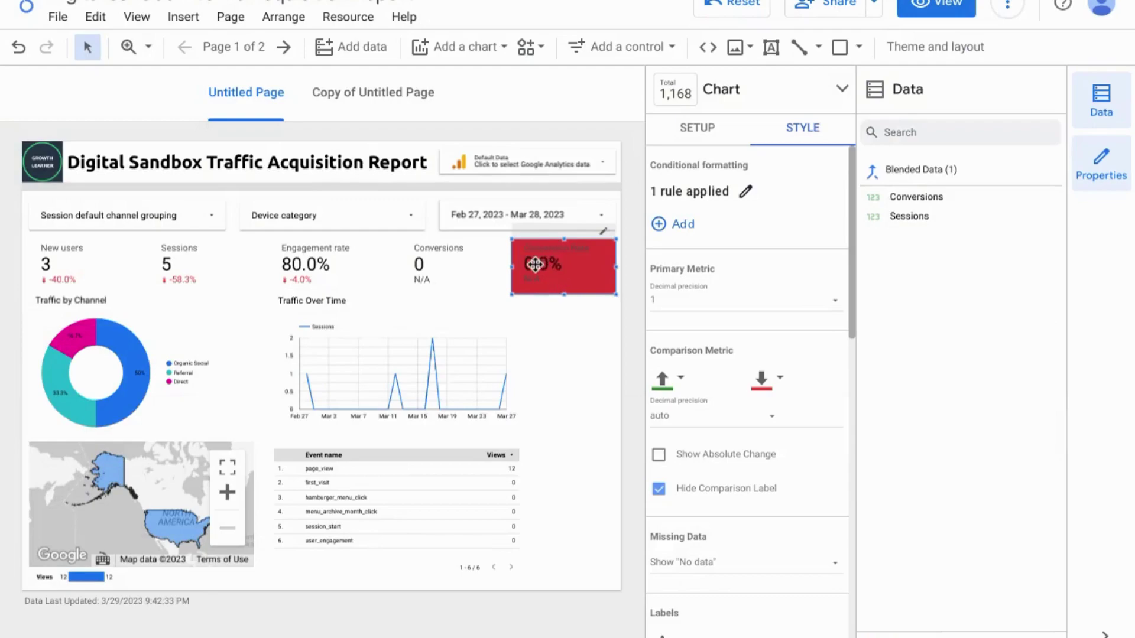
{"action": "left_click", "coordinate": [600, 219]}
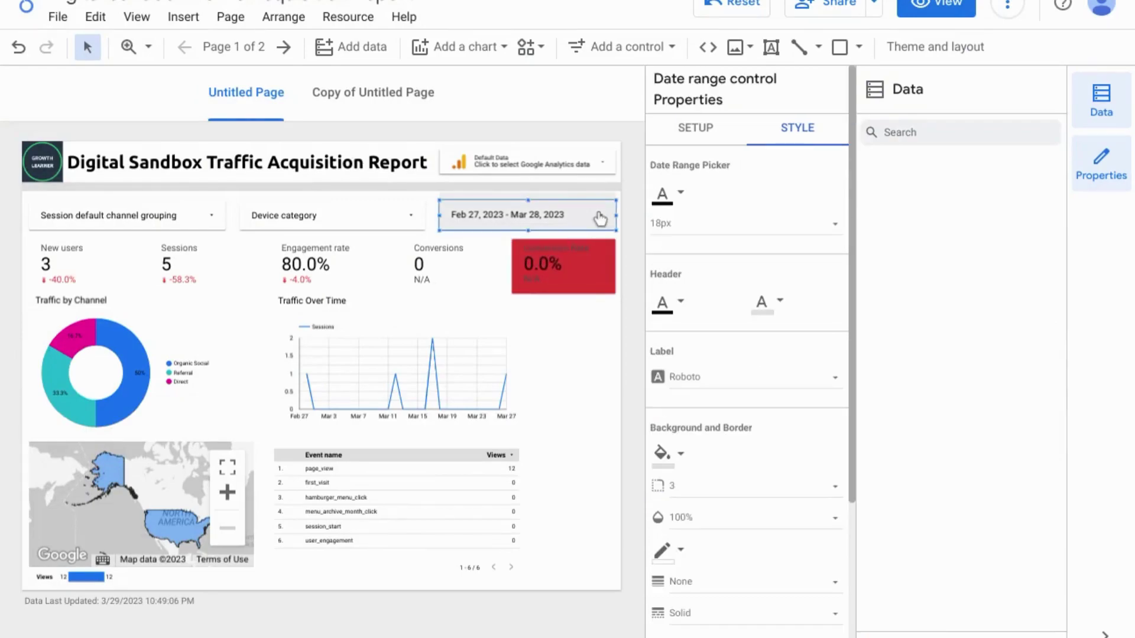
{"action": "left_click", "coordinate": [600, 220]}
{"action": "left_click", "coordinate": [581, 231]}
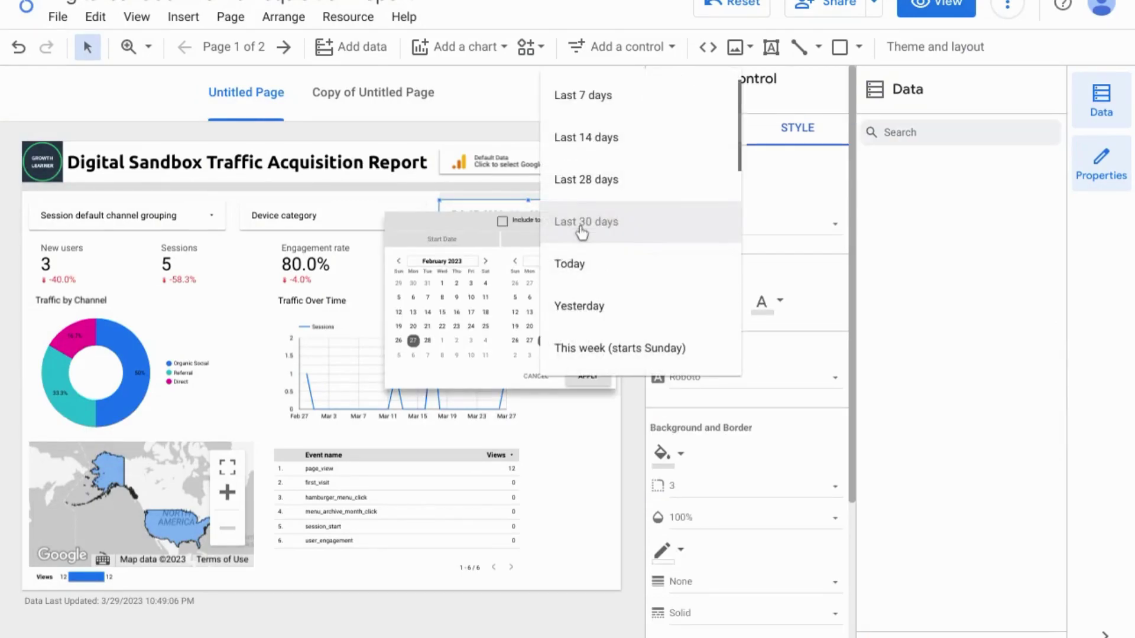
{"action": "scroll", "coordinate": [608, 262], "scroll_direction": "down", "scroll_amount": 5}
{"action": "scroll", "coordinate": [610, 267], "scroll_direction": "down", "scroll_amount": 3}
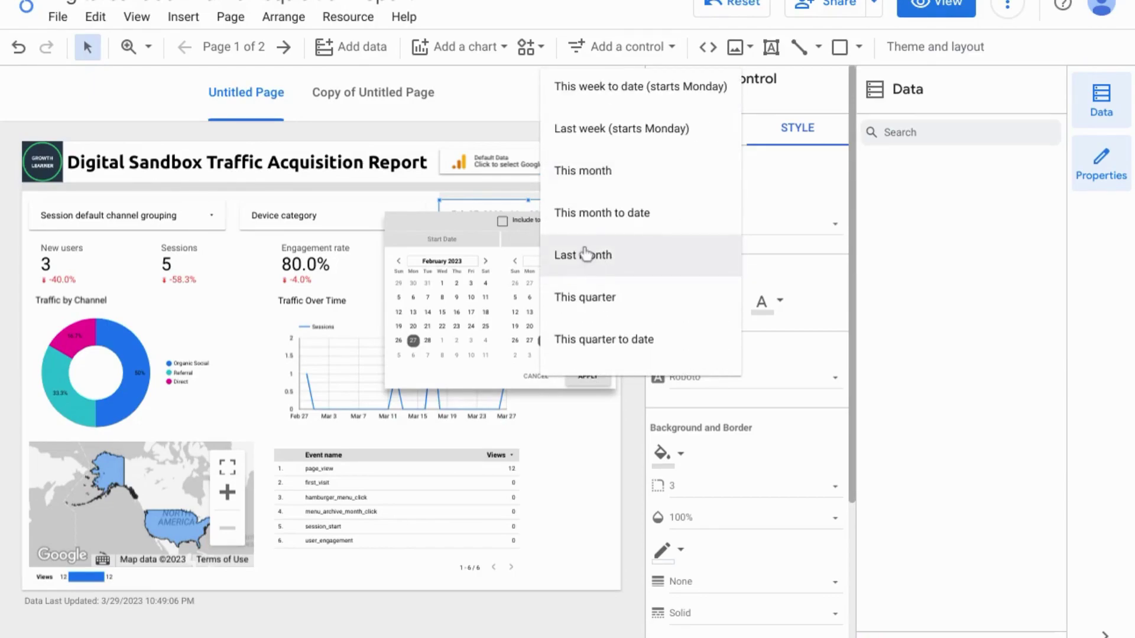
{"action": "left_click", "coordinate": [585, 254]}
{"action": "left_click", "coordinate": [588, 379]}
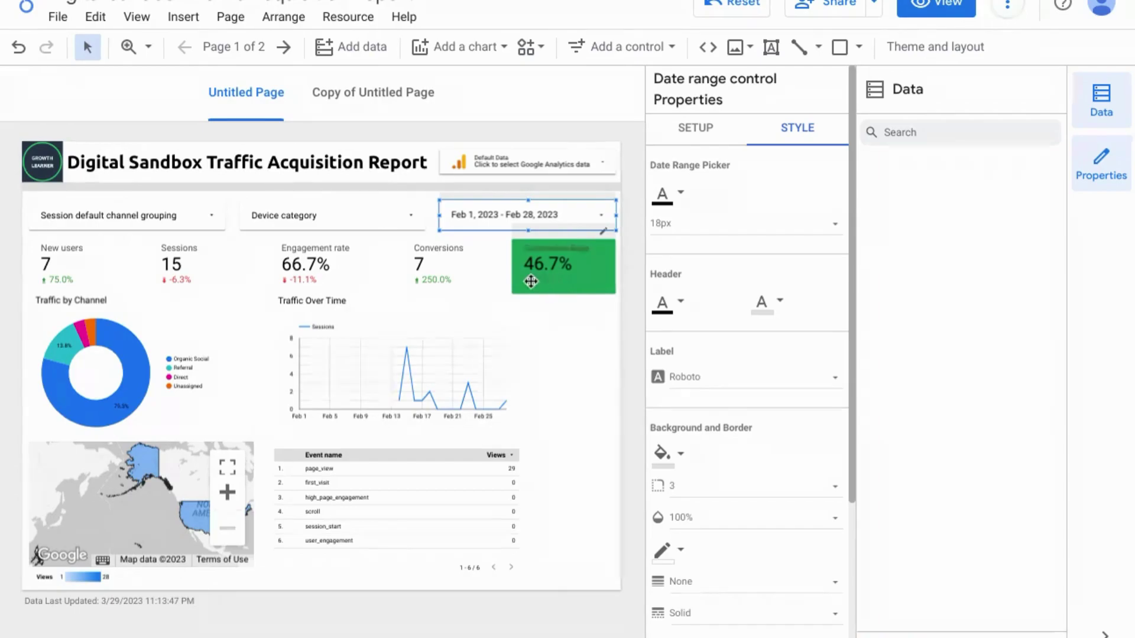
Step: Make the Conversion Rate scorecard's positive and negative comparison change colours both black
{"action": "left_click", "coordinate": [600, 279]}
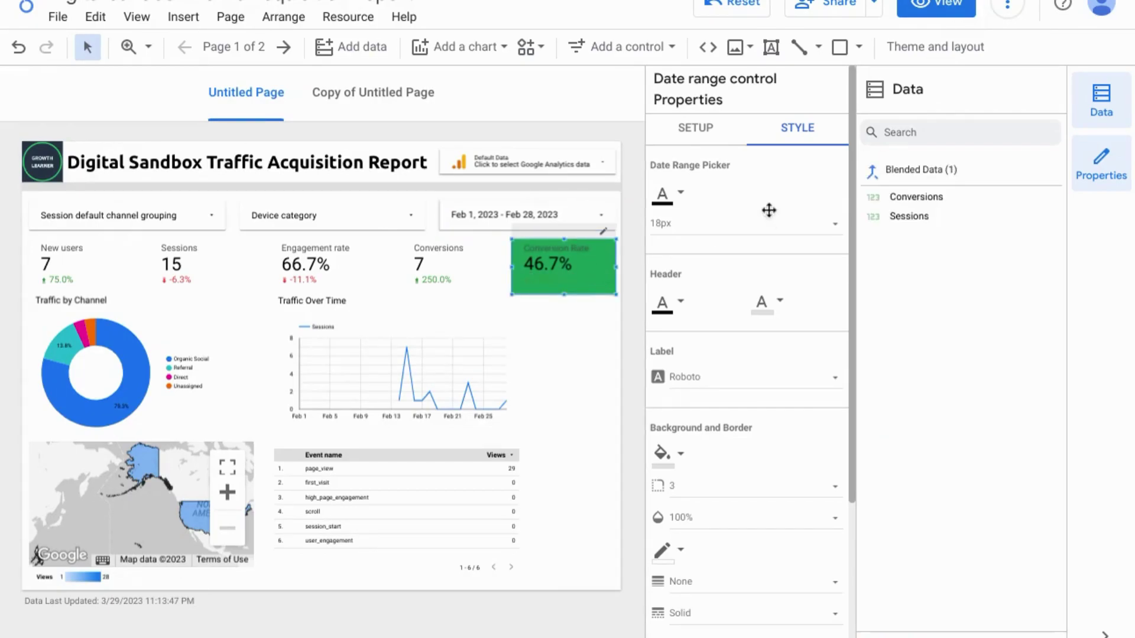
{"action": "scroll", "coordinate": [747, 280], "scroll_direction": "down", "scroll_amount": 5}
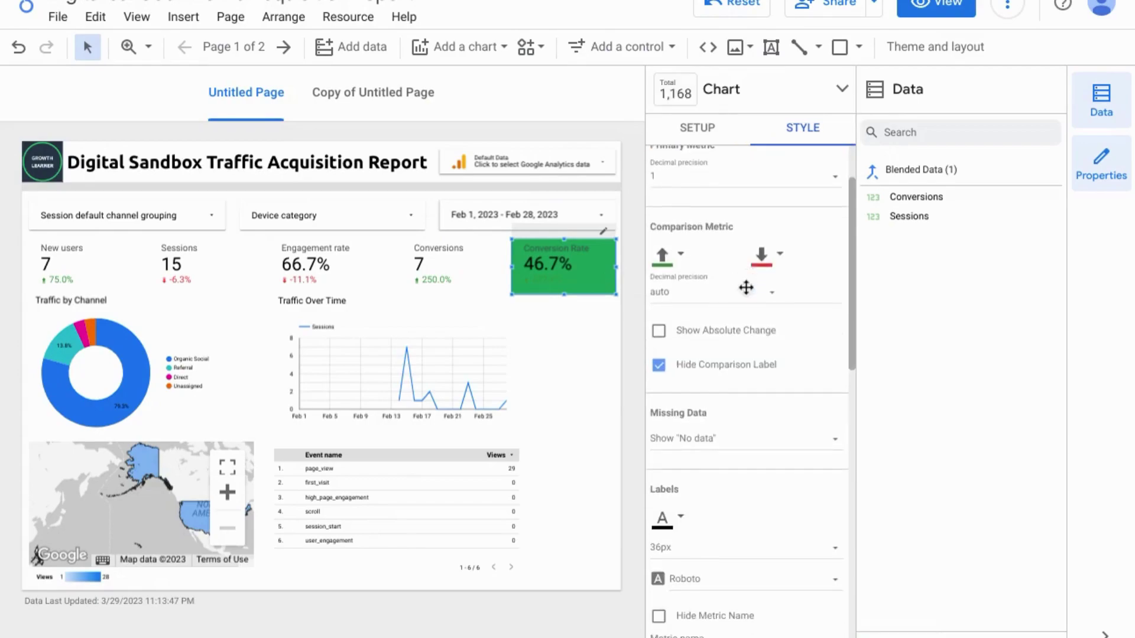
{"action": "scroll", "coordinate": [739, 293], "scroll_direction": "up", "scroll_amount": 4}
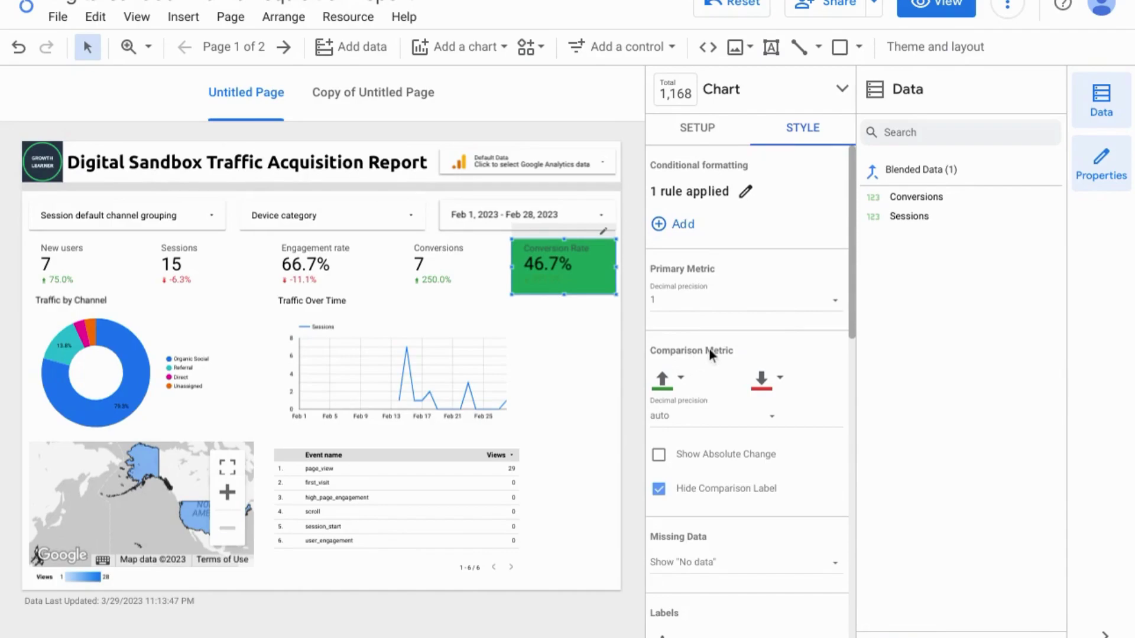
{"action": "left_click", "coordinate": [681, 382]}
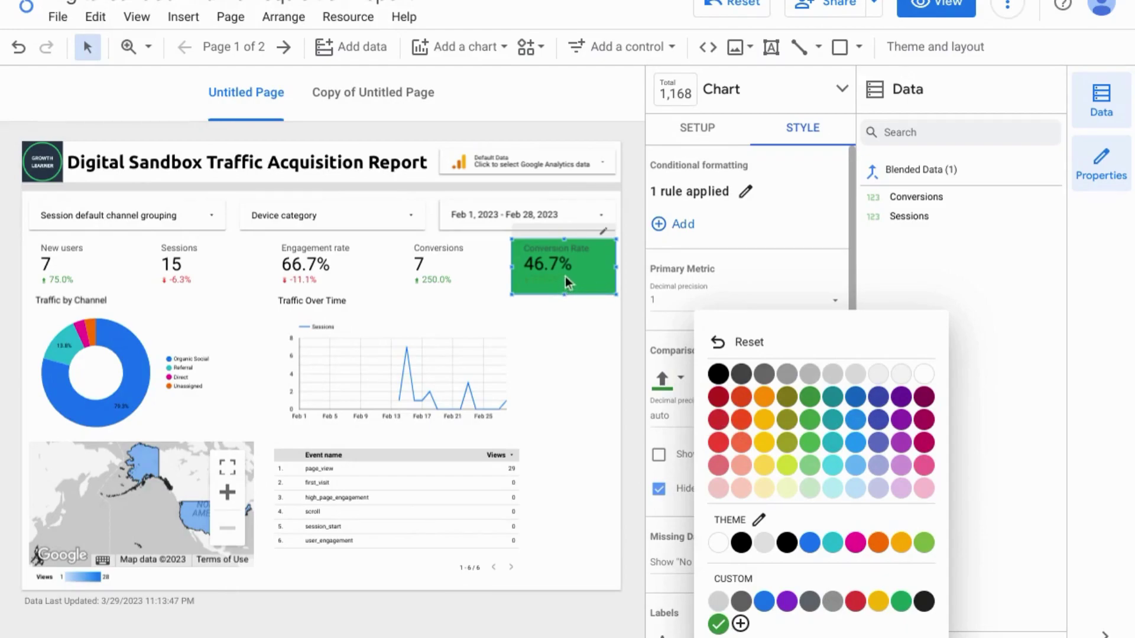
{"action": "left_click", "coordinate": [719, 376]}
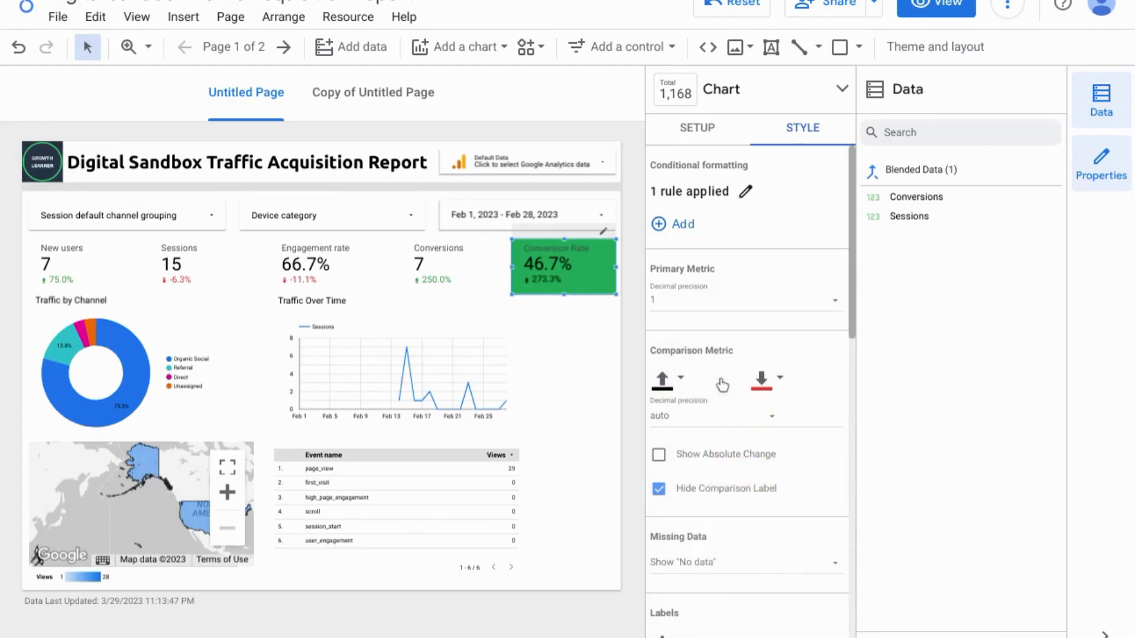
{"action": "left_click", "coordinate": [771, 384]}
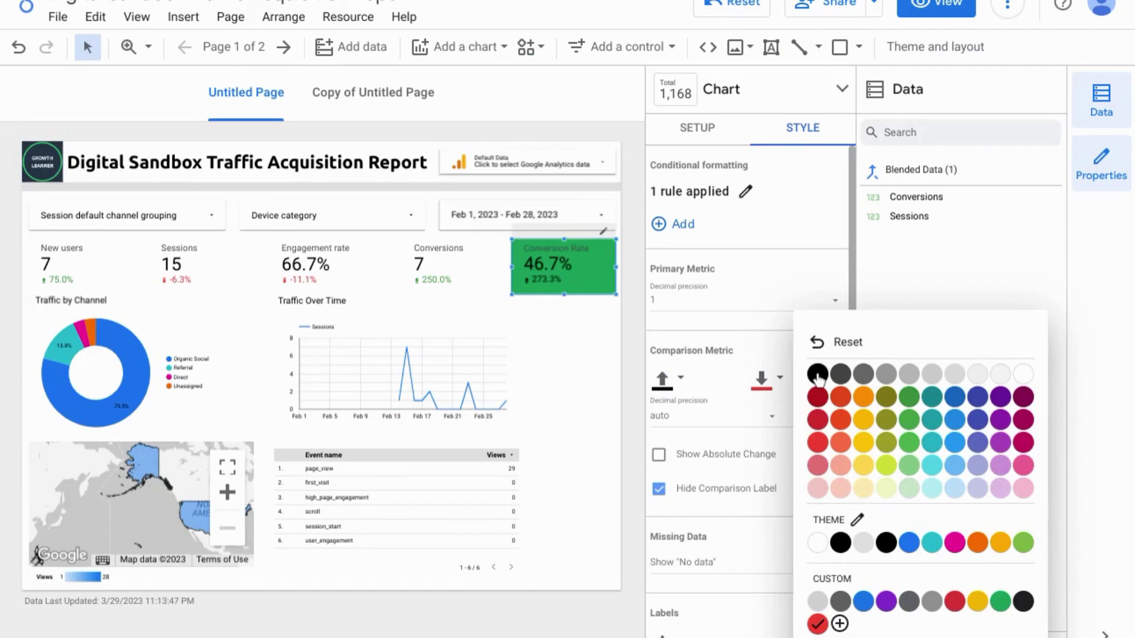
{"action": "left_click", "coordinate": [818, 375]}
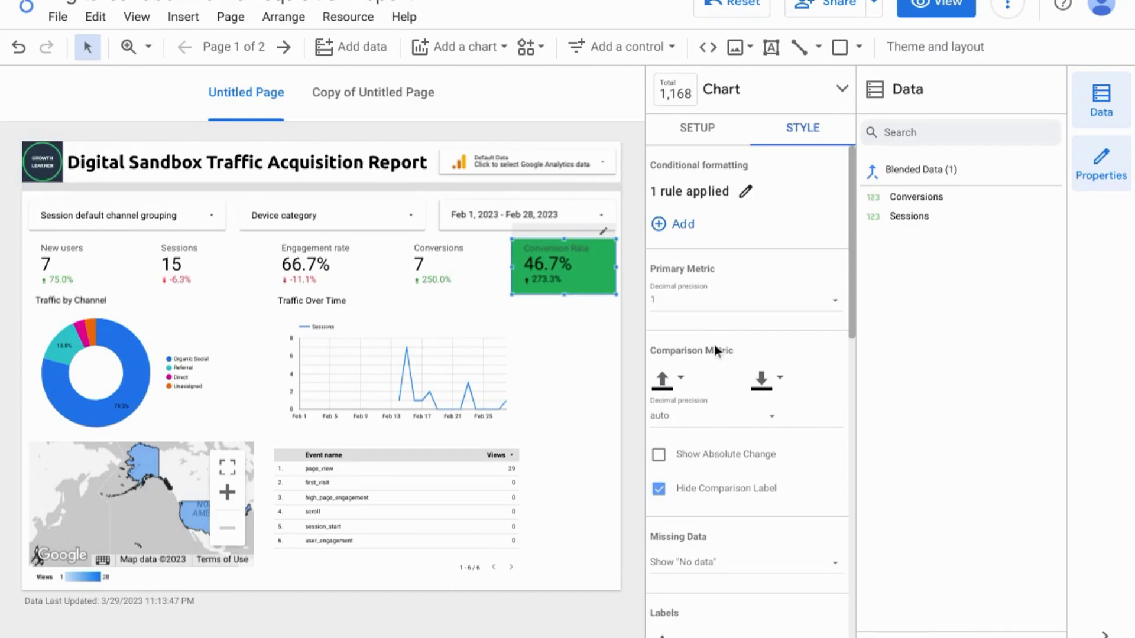
{"action": "scroll", "coordinate": [715, 348], "scroll_direction": "down", "scroll_amount": 2}
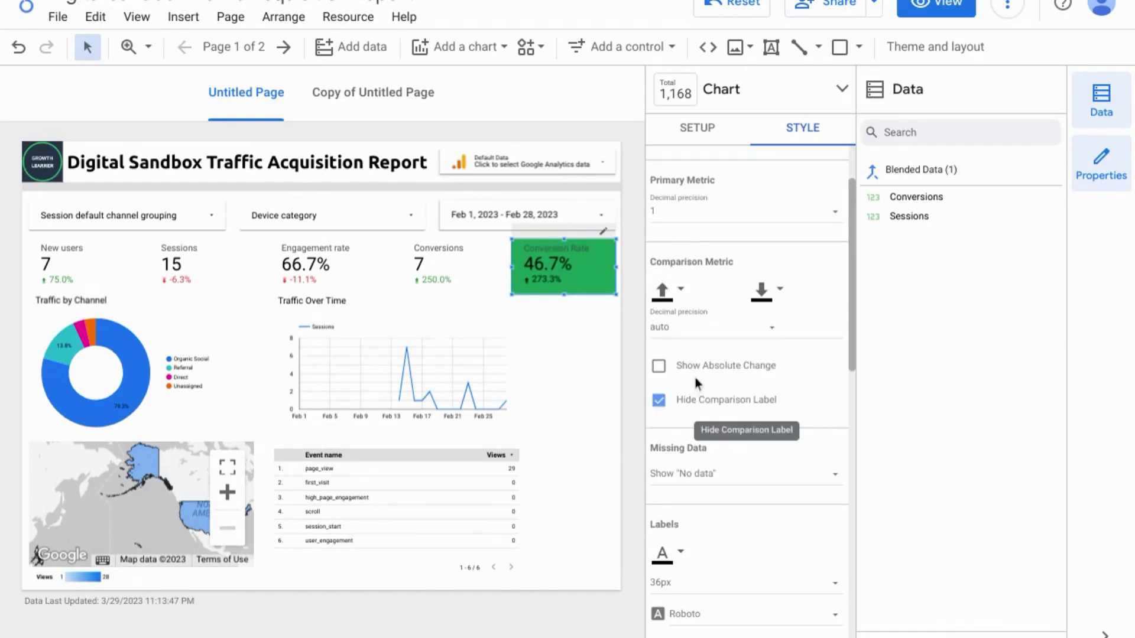
{"action": "left_click", "coordinate": [659, 366]}
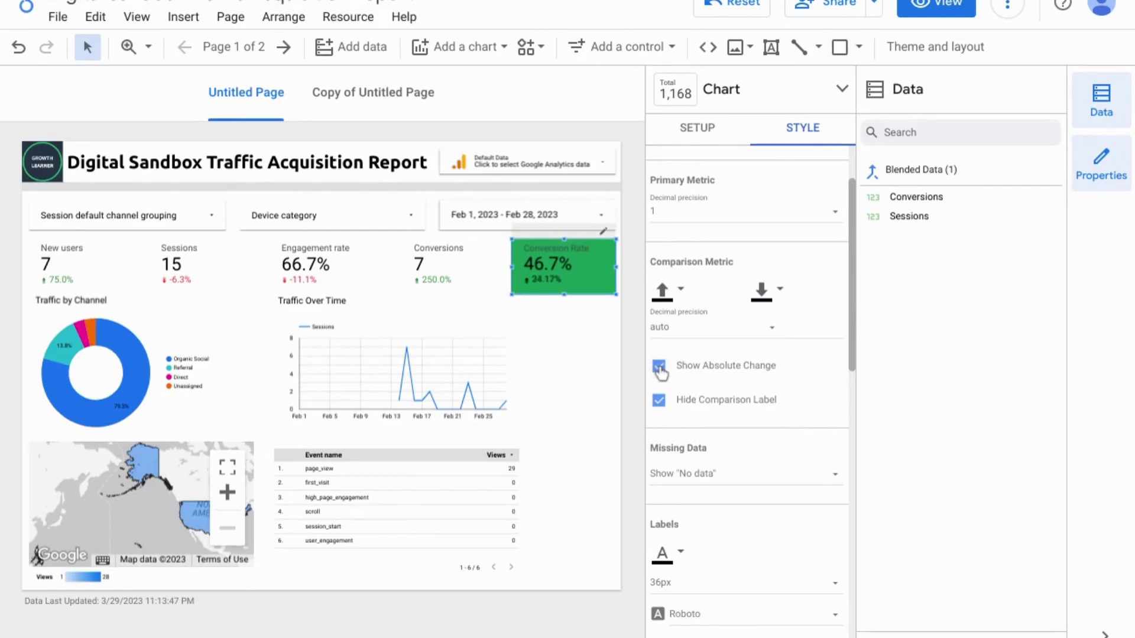
{"action": "left_click", "coordinate": [660, 367]}
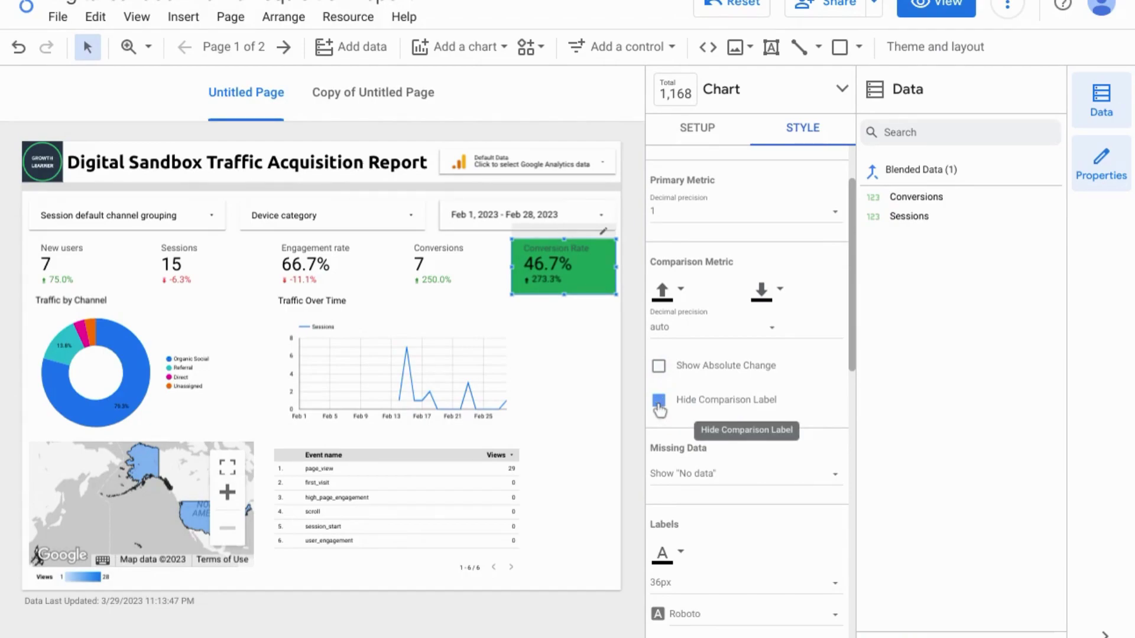
{"action": "left_click", "coordinate": [659, 402]}
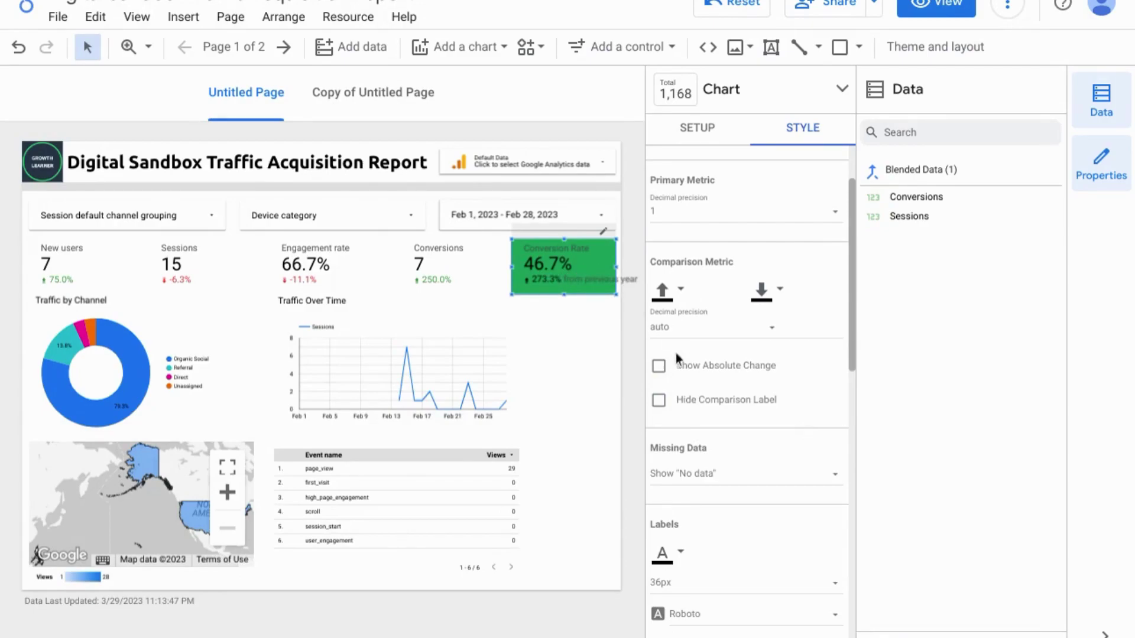
{"action": "left_click", "coordinate": [660, 402]}
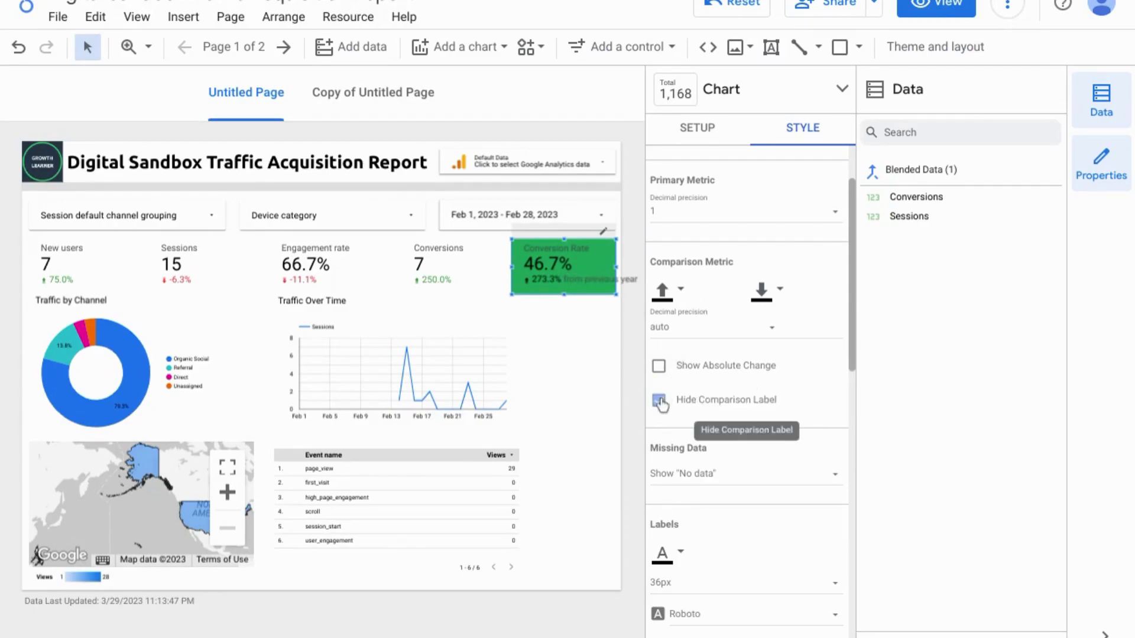
{"action": "scroll", "coordinate": [770, 431], "scroll_direction": "down", "scroll_amount": 2}
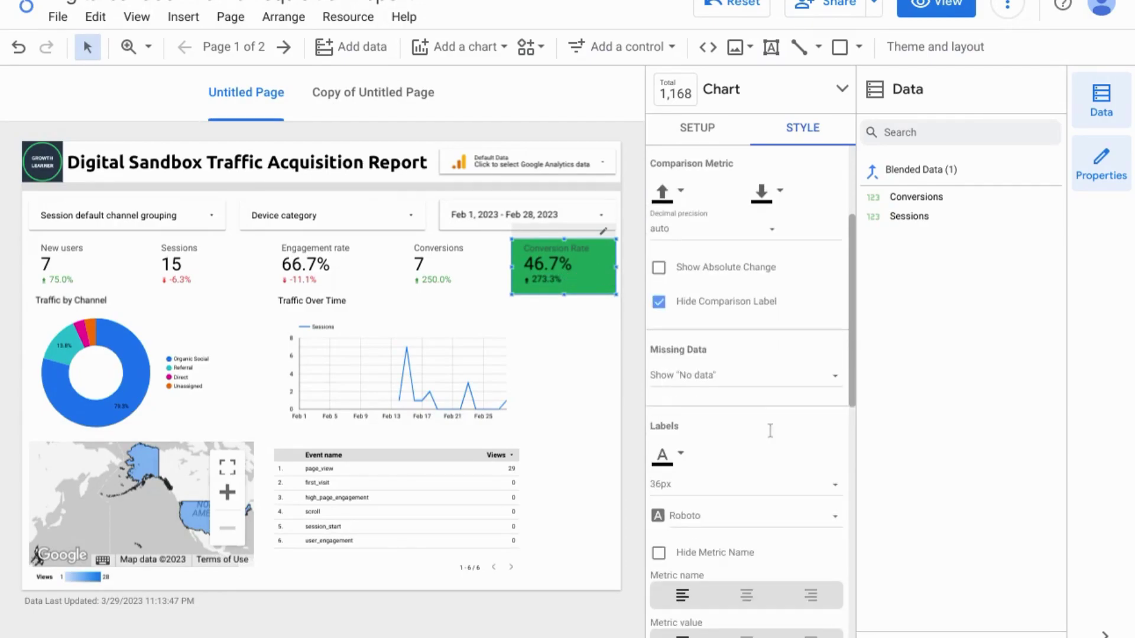
{"action": "left_click", "coordinate": [751, 381]}
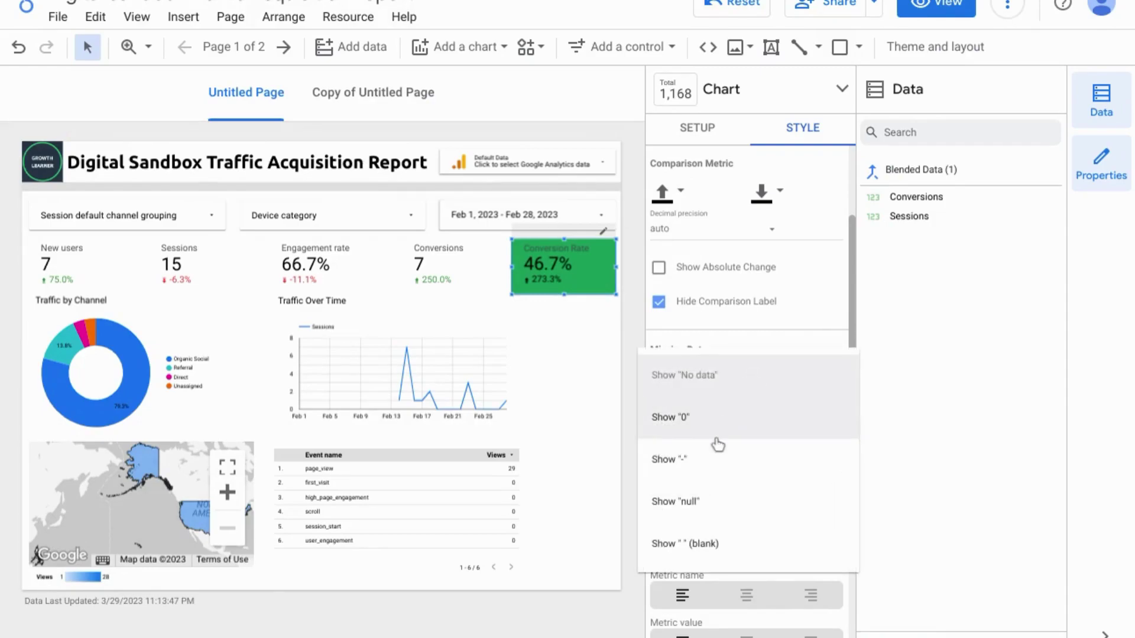
{"action": "left_click", "coordinate": [841, 325]}
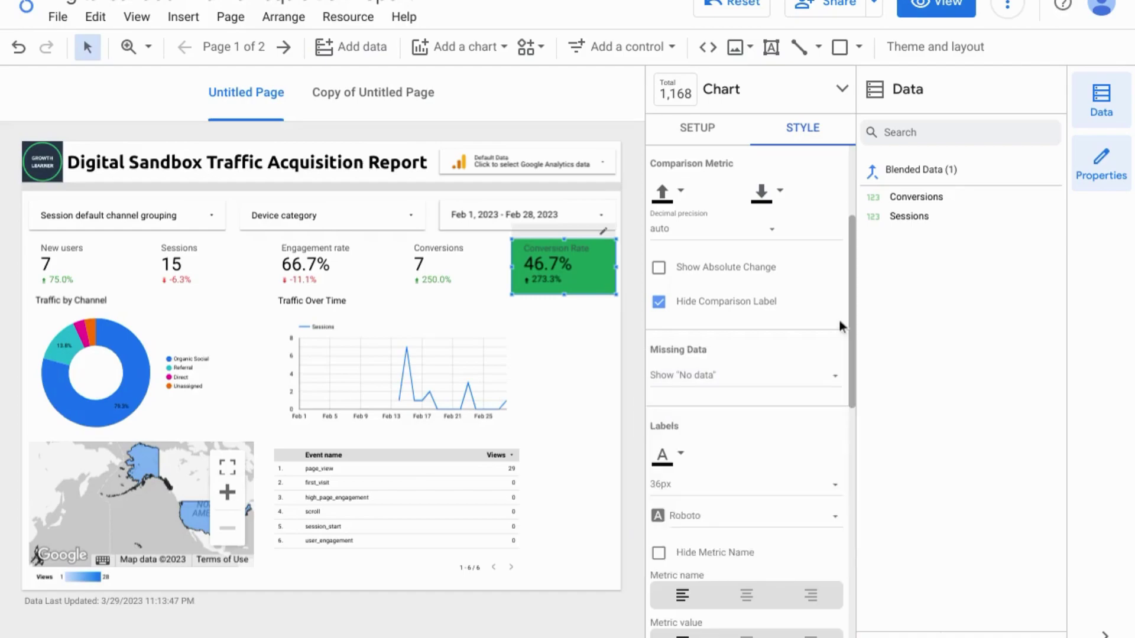
{"action": "scroll", "coordinate": [839, 318], "scroll_direction": "down", "scroll_amount": 3}
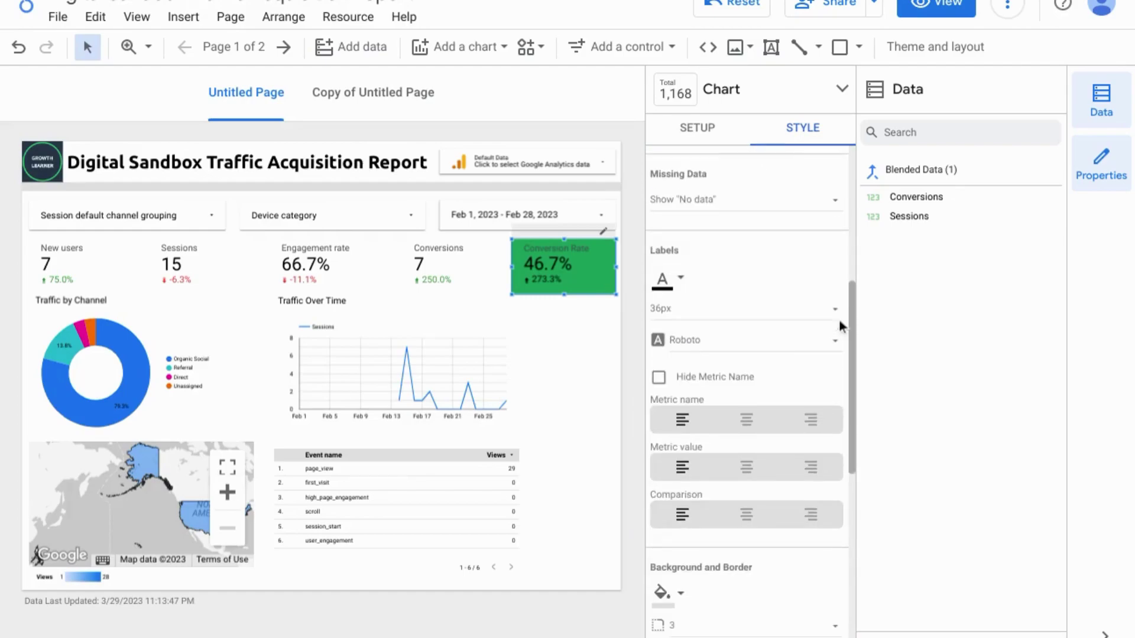
{"action": "left_click", "coordinate": [686, 285]}
{"action": "left_click", "coordinate": [722, 247]}
{"action": "scroll", "coordinate": [731, 378], "scroll_direction": "down", "scroll_amount": 2}
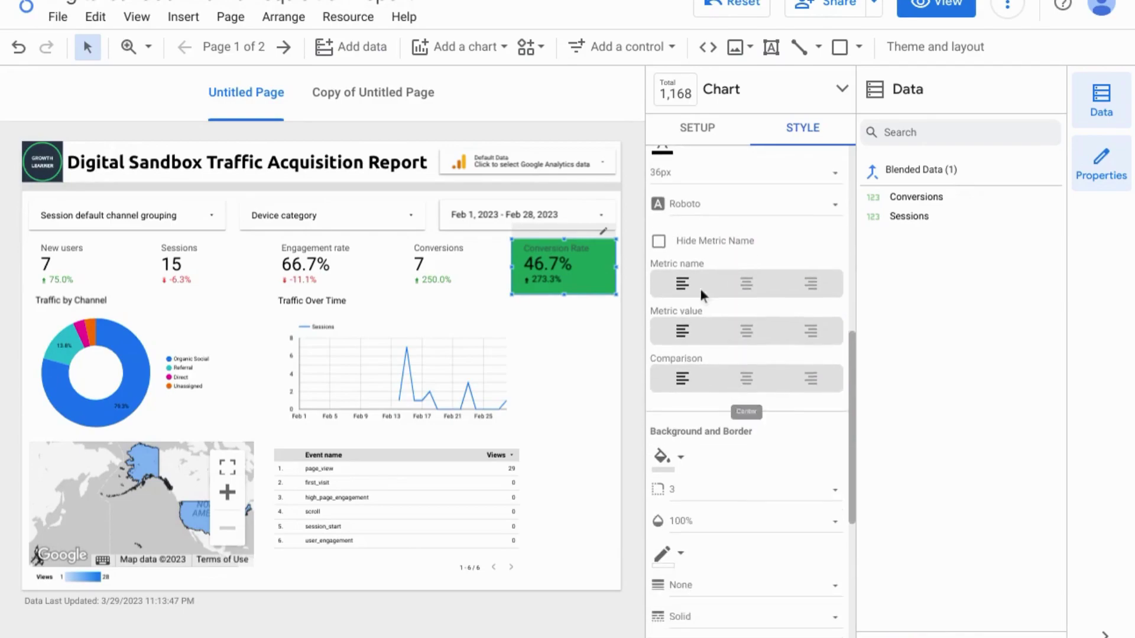